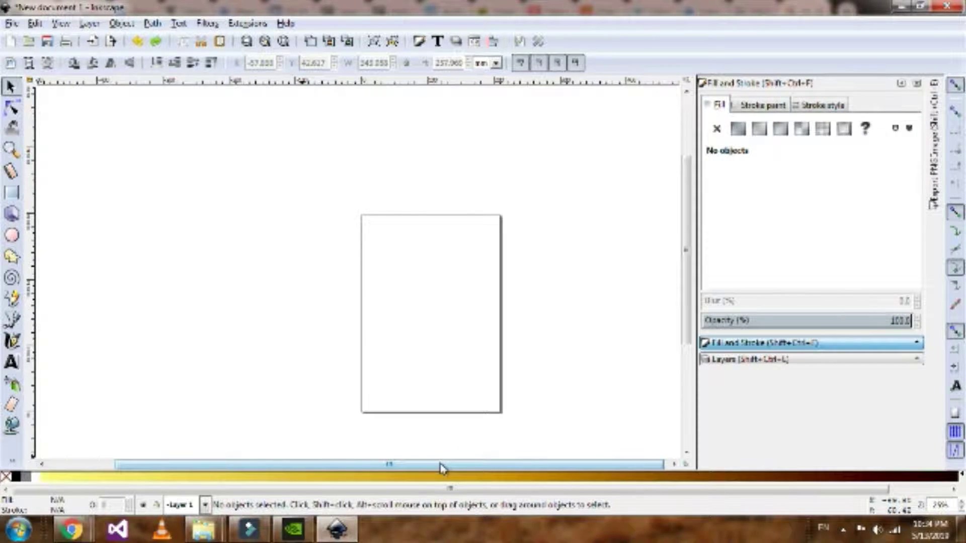
pyautogui.scroll(2, 499, 395)
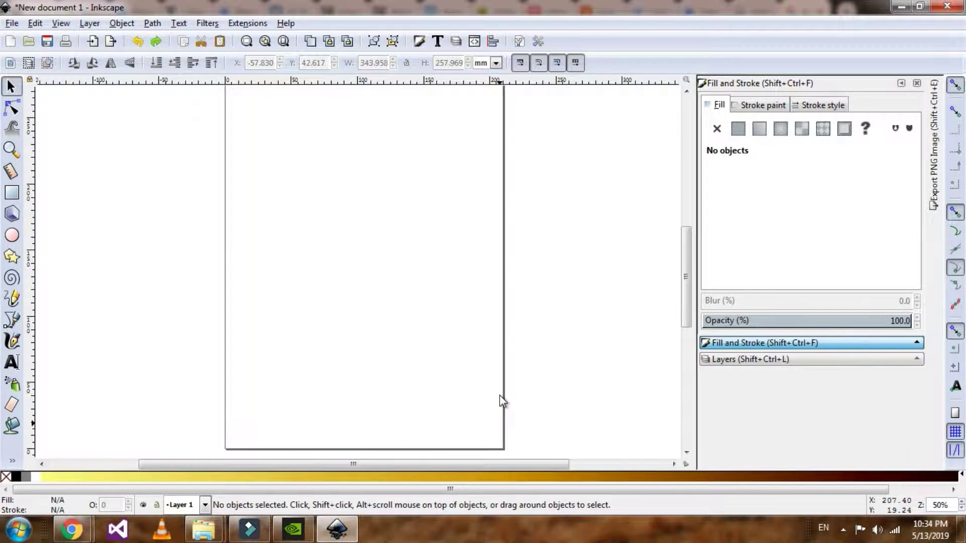
pyautogui.scroll(-1, 499, 396)
# Copy the carrot picture from the browser and paste it onto the Inkscape canvas
pyautogui.hotkey('alt', 'Tab')
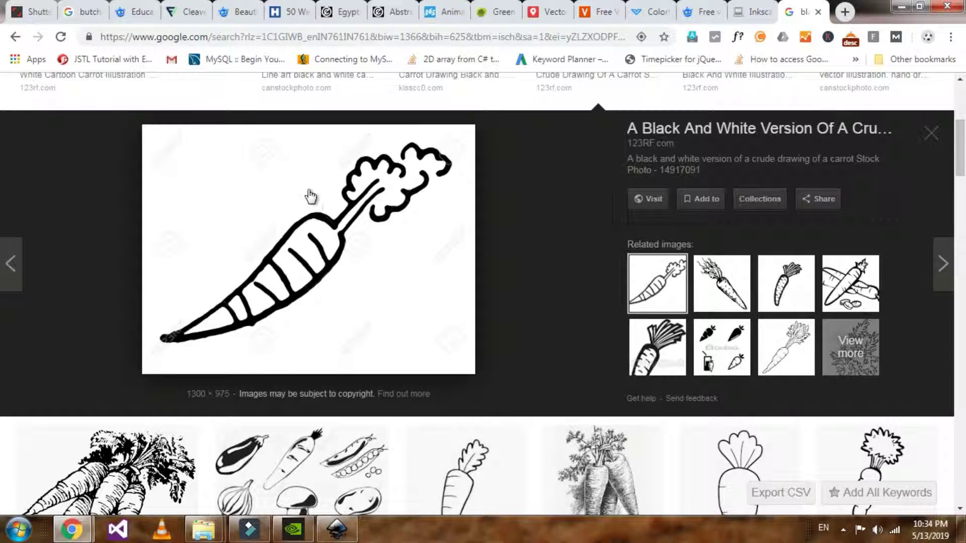
pyautogui.rightClick(308, 190)
pyautogui.click(363, 337)
pyautogui.hotkey('alt', 'Tab')
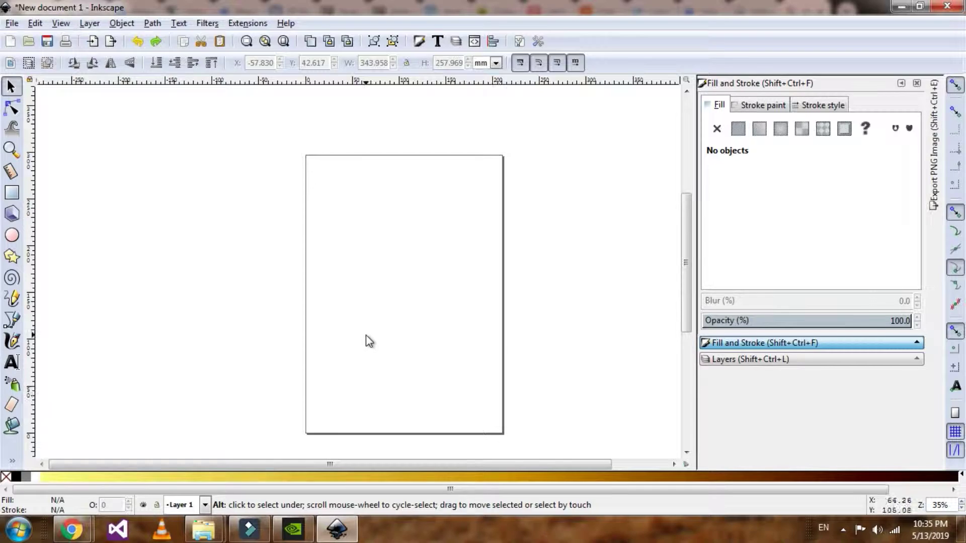
pyautogui.hotkey('ctrl', 'v')
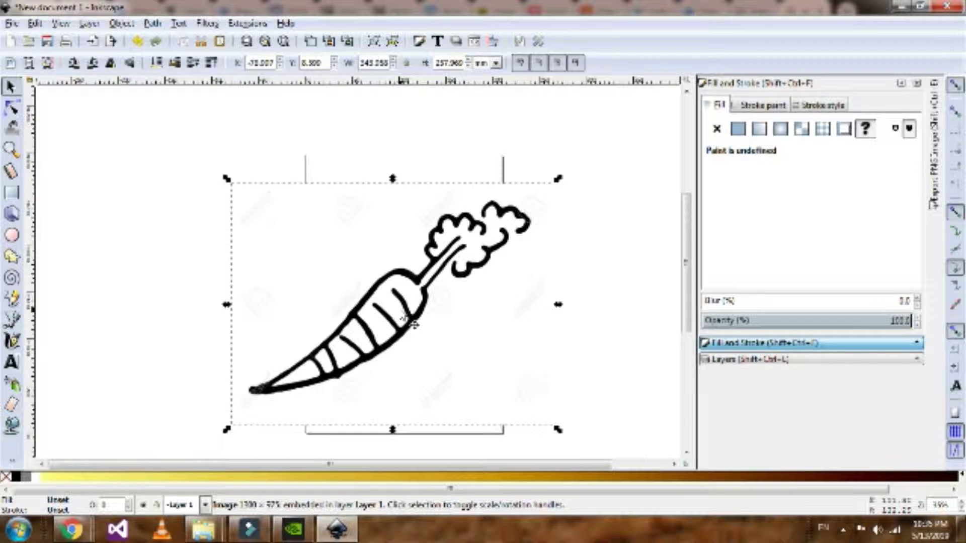
# Trace the carrot picture into a black vector path and move it beside the original
pyautogui.click(157, 28)
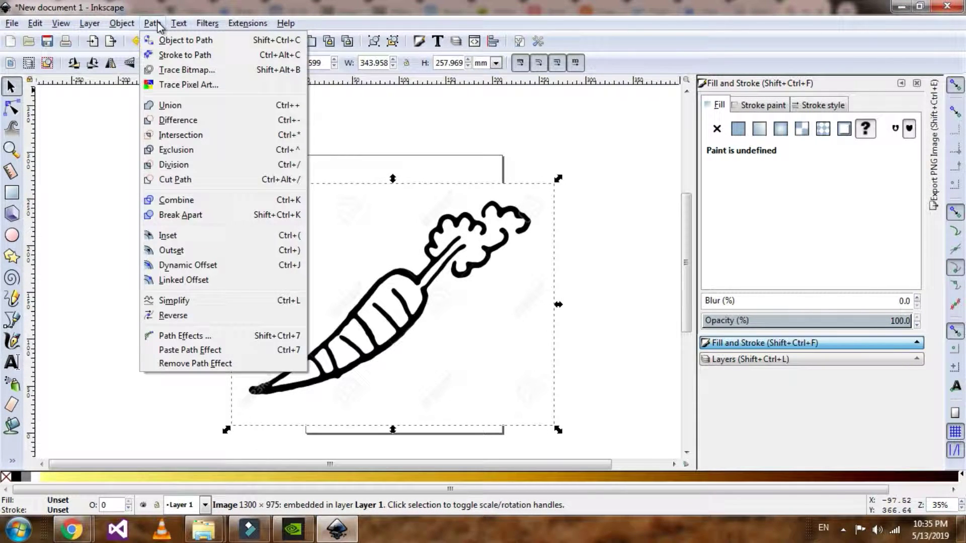
pyautogui.click(189, 71)
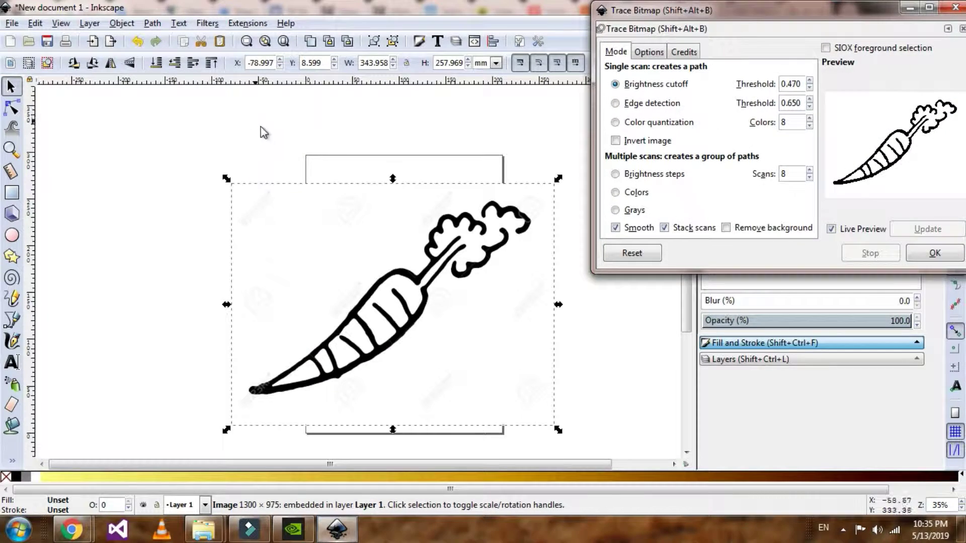
pyautogui.click(932, 254)
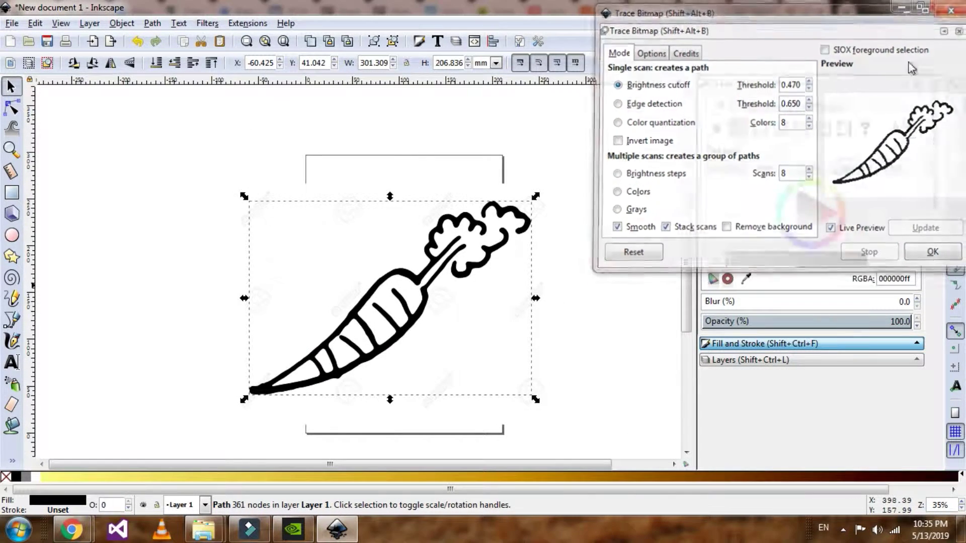
pyautogui.click(960, 29)
pyautogui.hotkey('shift', 'Right')
pyautogui.hotkey('shift', 'Right')
pyautogui.hotkey('shift', 'Right')
pyautogui.moveTo(408, 343); pyautogui.dragTo(557, 338)
# Shift the traced carrot further right and break it apart into nine pieces
pyautogui.hotkey('shift', 'Right')
pyautogui.hotkey('shift', 'Right')
pyautogui.hotkey('shift', 'Right')
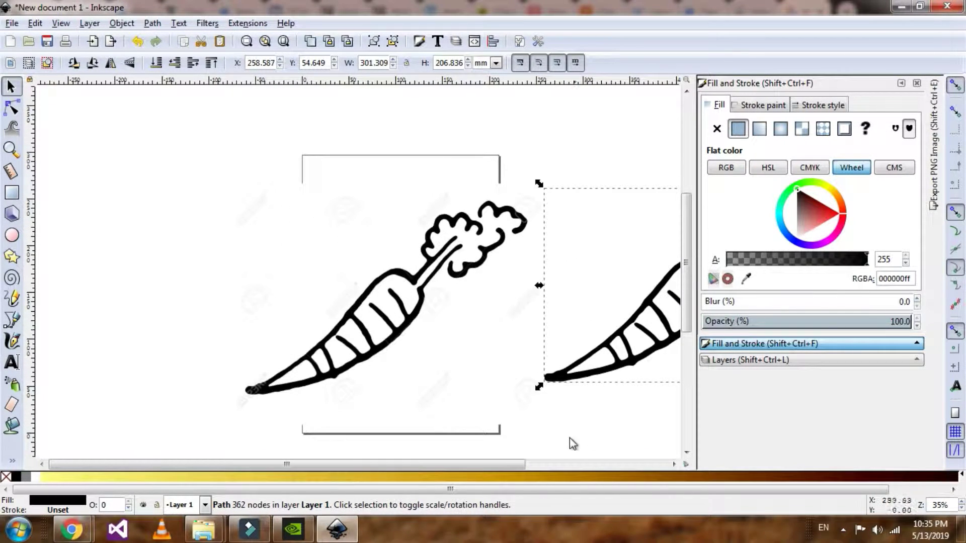
pyautogui.moveTo(497, 464); pyautogui.dragTo(664, 456)
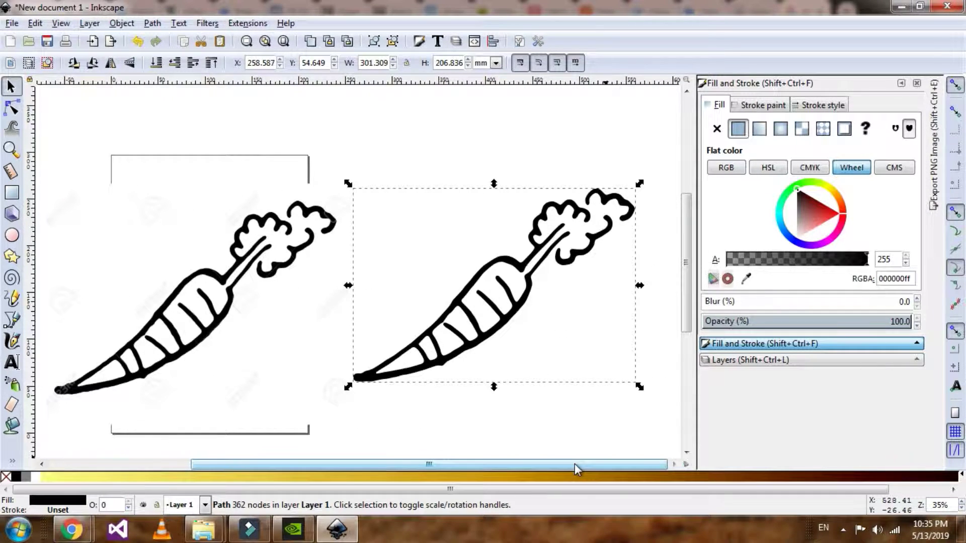
pyautogui.keyDown('ctrl'); pyautogui.scroll(2, 645, 366); pyautogui.keyUp('ctrl')
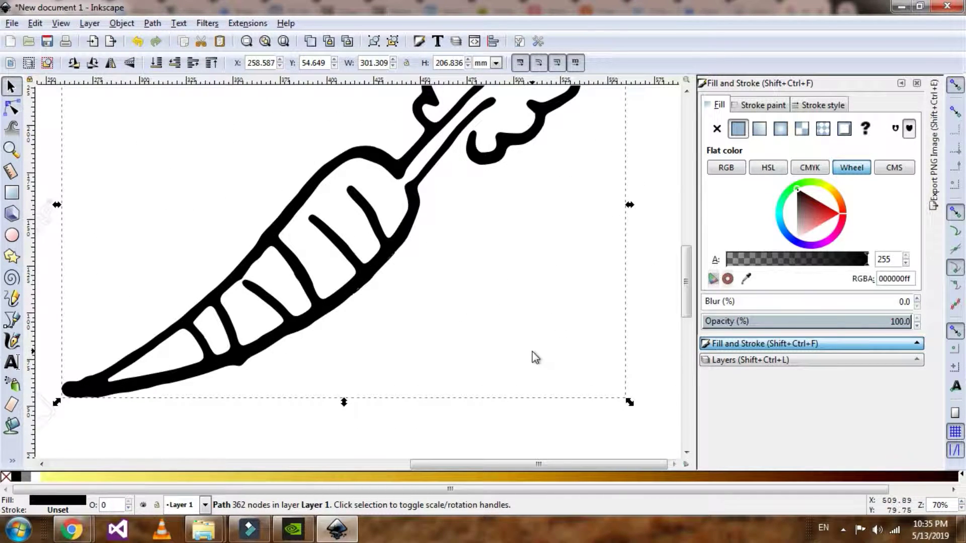
pyautogui.scroll(1, 531, 356)
pyautogui.scroll(1, 527, 338)
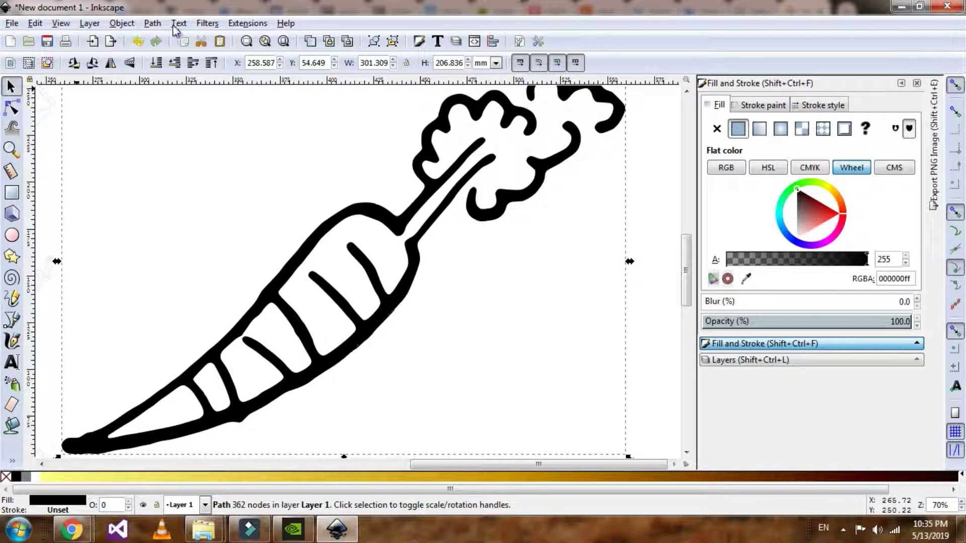
pyautogui.click(155, 24)
pyautogui.click(189, 213)
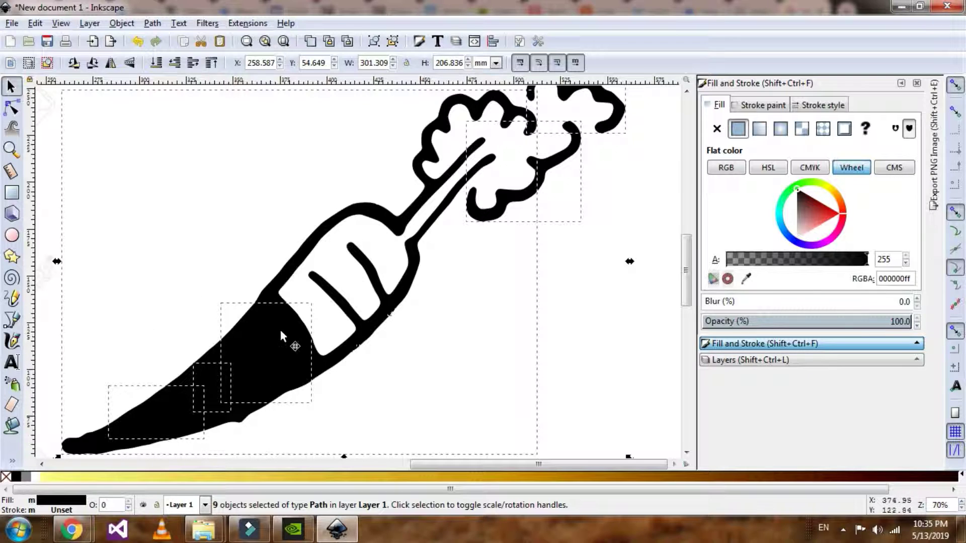
pyautogui.scroll(2, 548, 197)
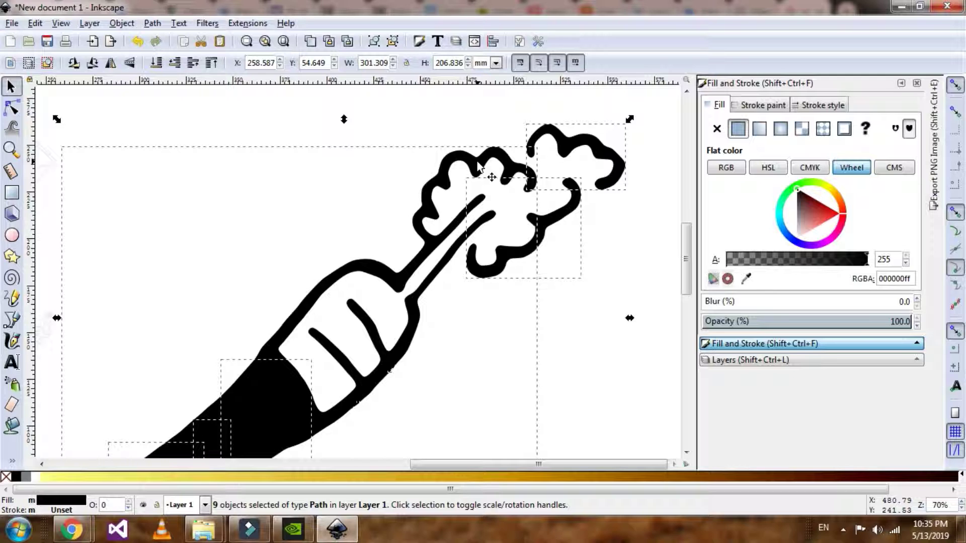
pyautogui.keyDown('ctrl'); pyautogui.scroll(-1, 478, 162); pyautogui.keyUp('ctrl')
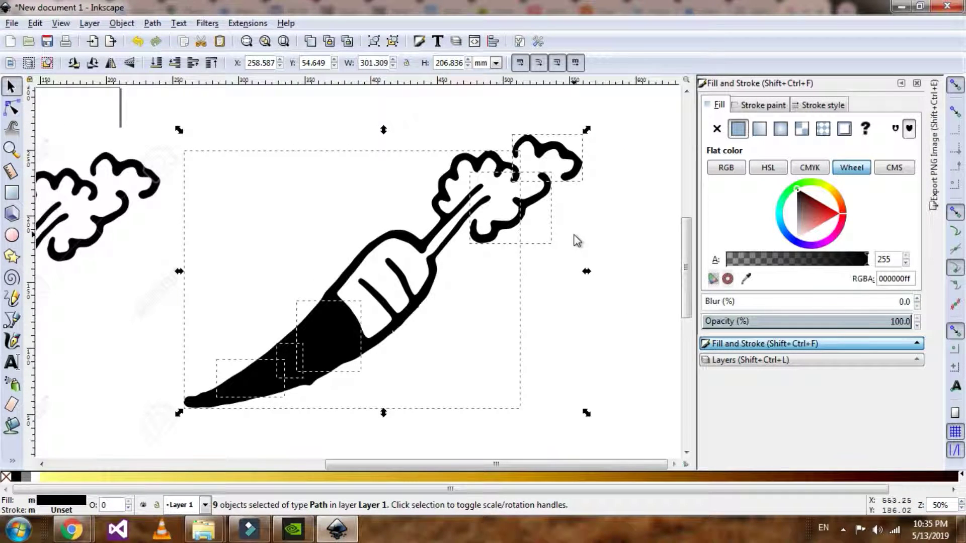
# Switch the view to Outline display mode and deselect the carrot pieces
pyautogui.click(60, 23)
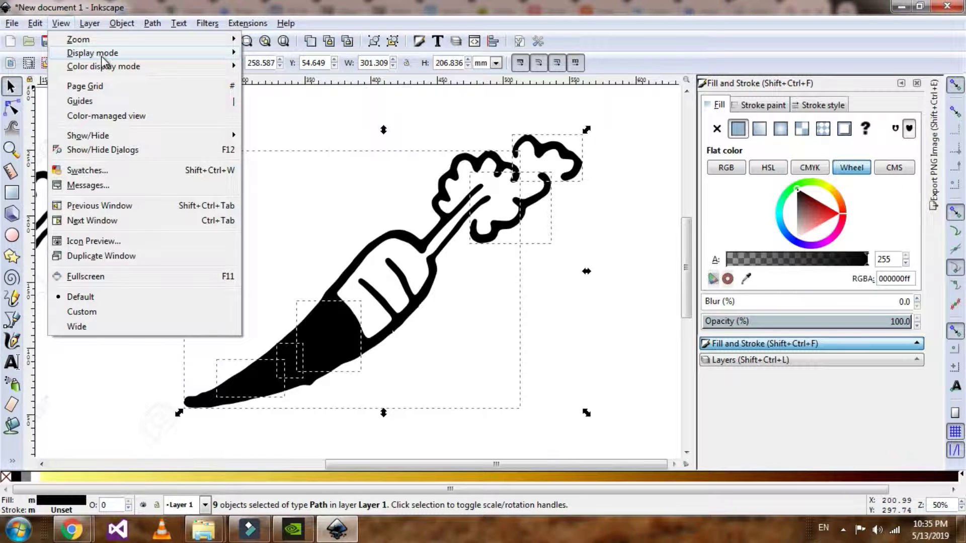
pyautogui.moveTo(92, 53)
pyautogui.click(268, 96)
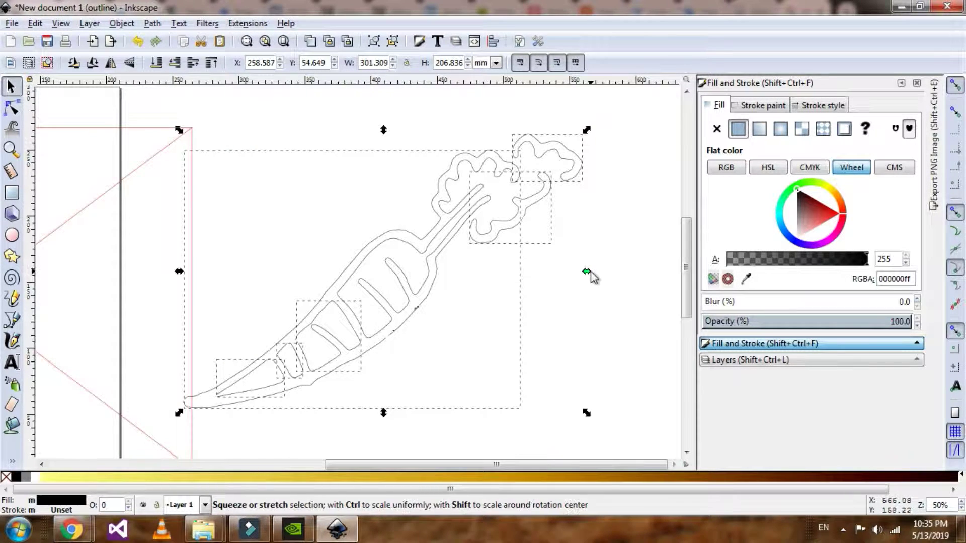
pyautogui.click(626, 253)
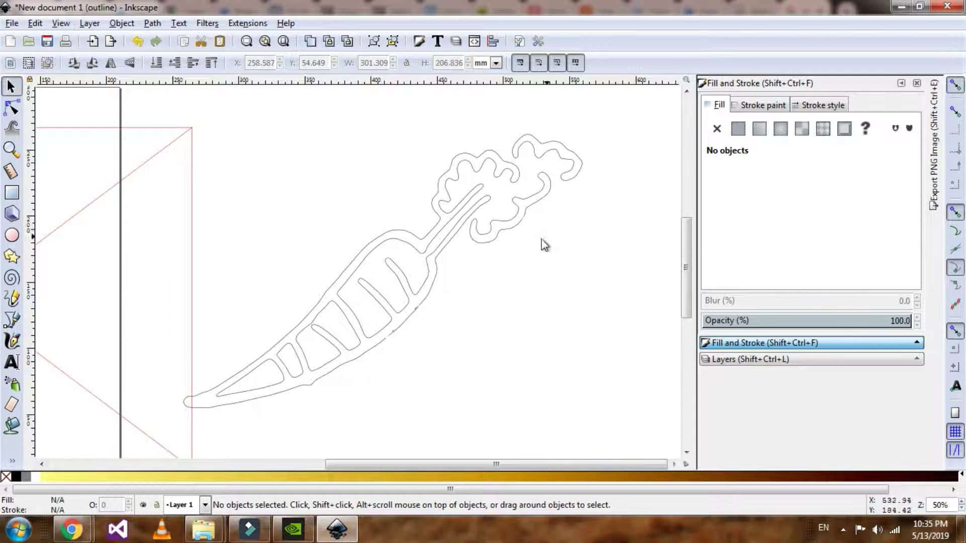
# Draw a closed four-sided patch with the Bezier pen across the gap between two leaf outlines
pyautogui.click(11, 320)
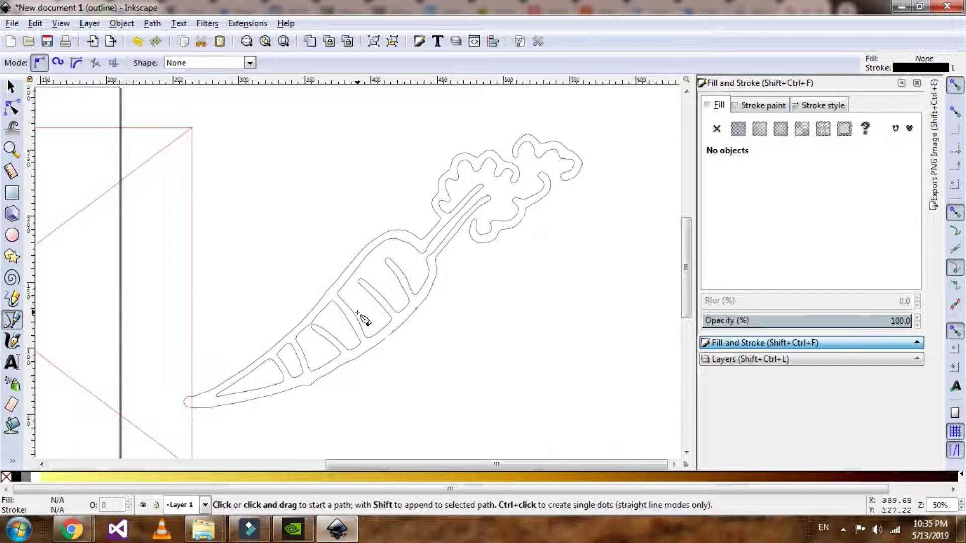
pyautogui.keyDown('ctrl'); pyautogui.scroll(2, 569, 332); pyautogui.keyUp('ctrl')
pyautogui.keyDown('ctrl'); pyautogui.scroll(1, 586, 302); pyautogui.keyUp('ctrl')
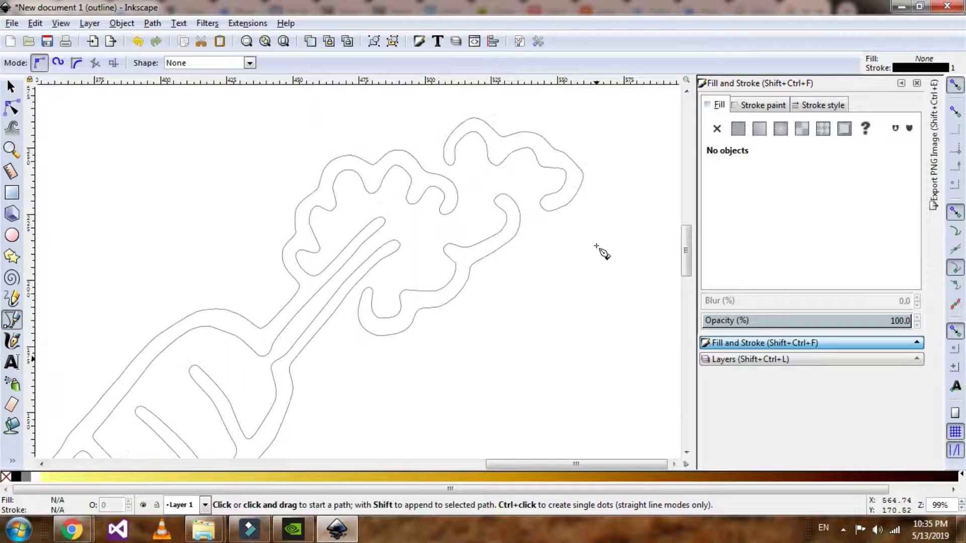
pyautogui.keyDown('ctrl'); pyautogui.scroll(1, 594, 265); pyautogui.keyUp('ctrl')
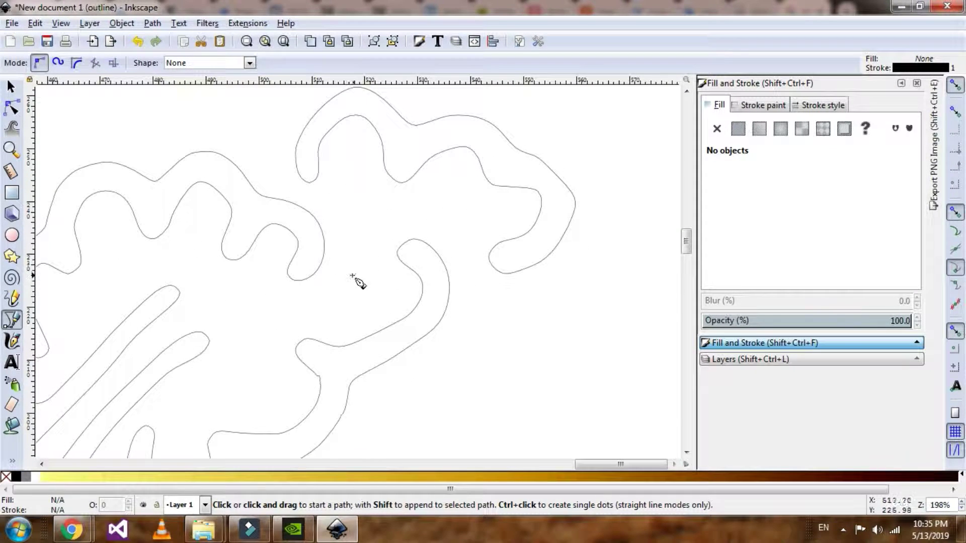
pyautogui.click(288, 209)
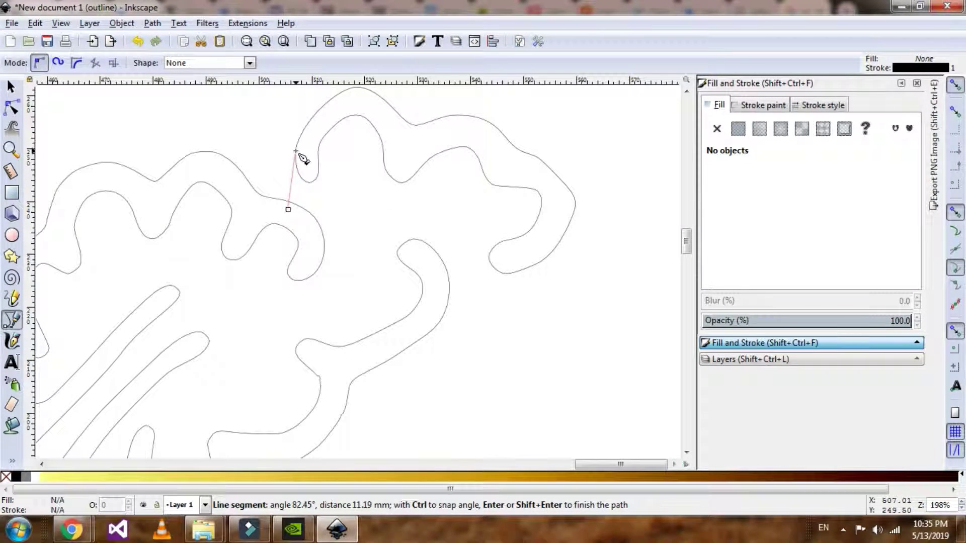
pyautogui.click(295, 151)
pyautogui.click(317, 163)
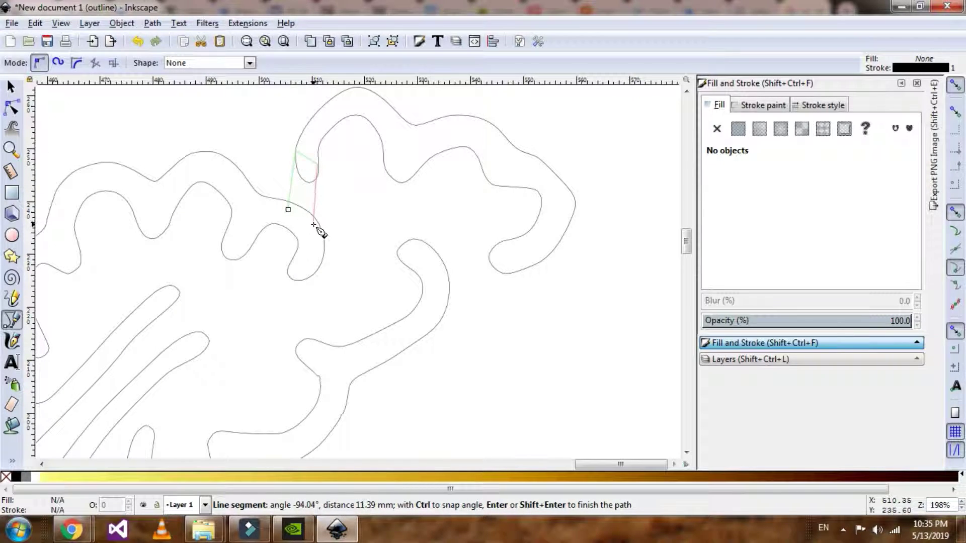
pyautogui.click(317, 227)
pyautogui.click(288, 209)
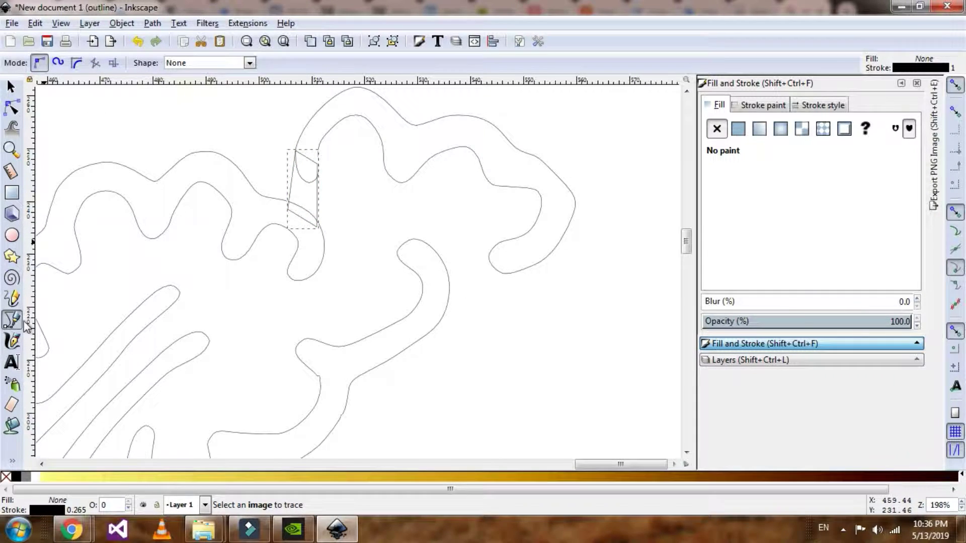
# Draw a second four-sided patch over the leaf opening
pyautogui.click(429, 257)
pyautogui.click(504, 242)
pyautogui.click(502, 273)
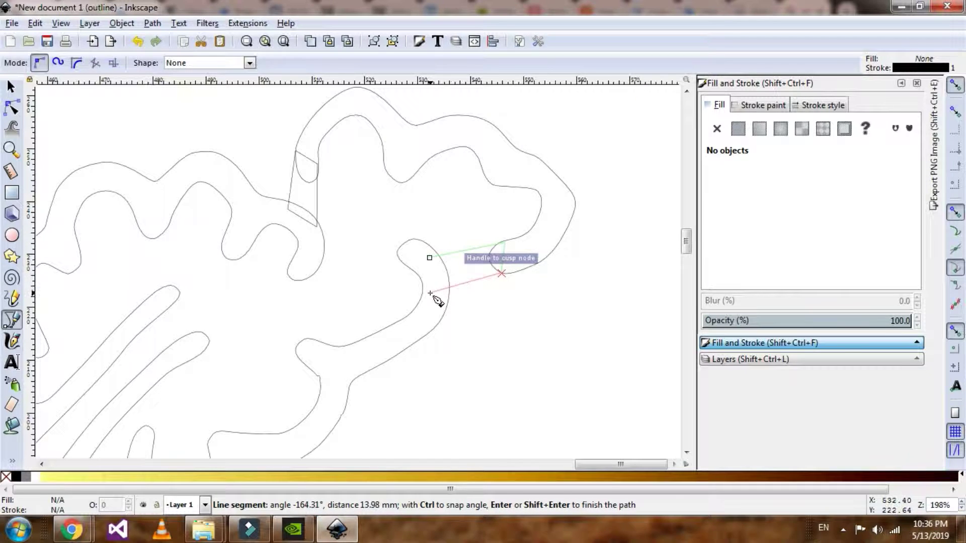
pyautogui.click(437, 287)
pyautogui.click(429, 258)
pyautogui.scroll(-3, 350, 338)
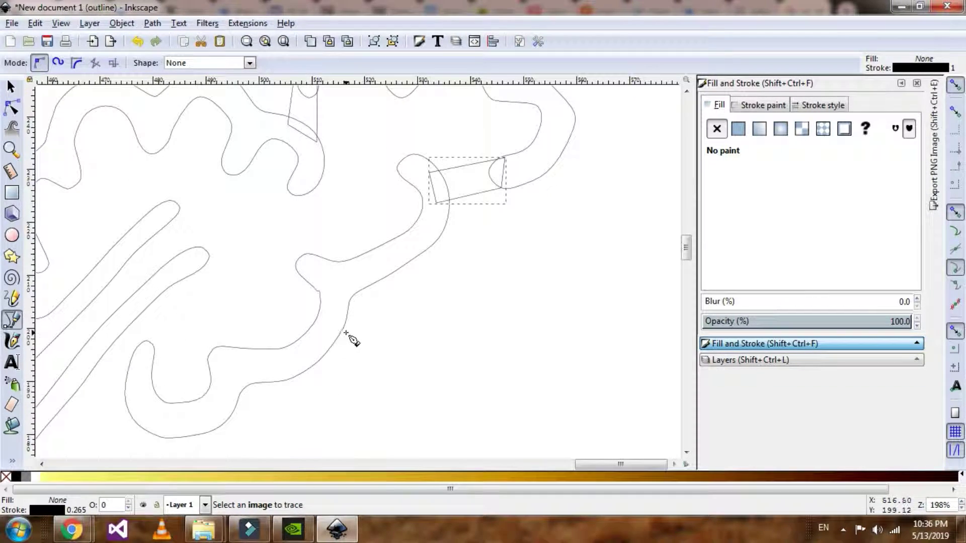
# Draw a third closed patch over the lower gap and select it
pyautogui.click(131, 362)
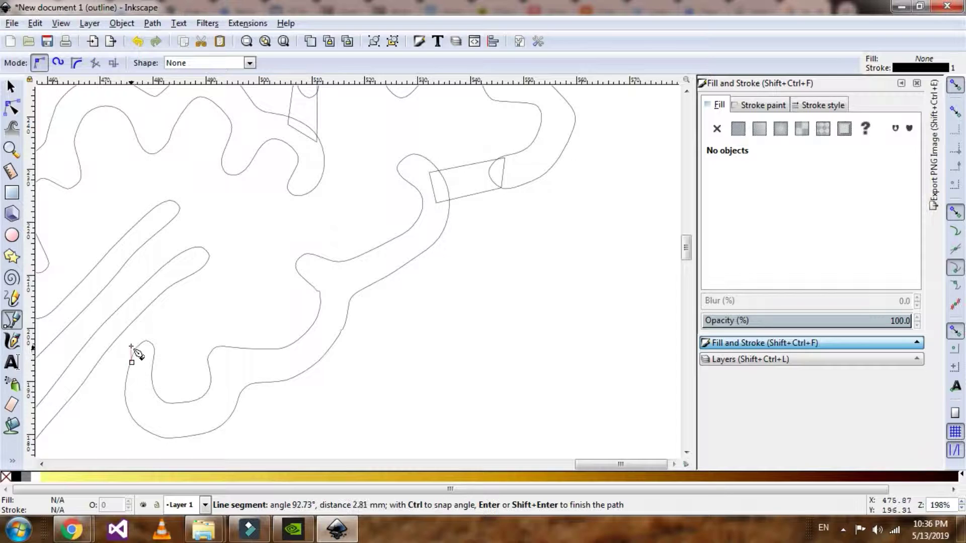
pyautogui.click(132, 305)
pyautogui.click(162, 285)
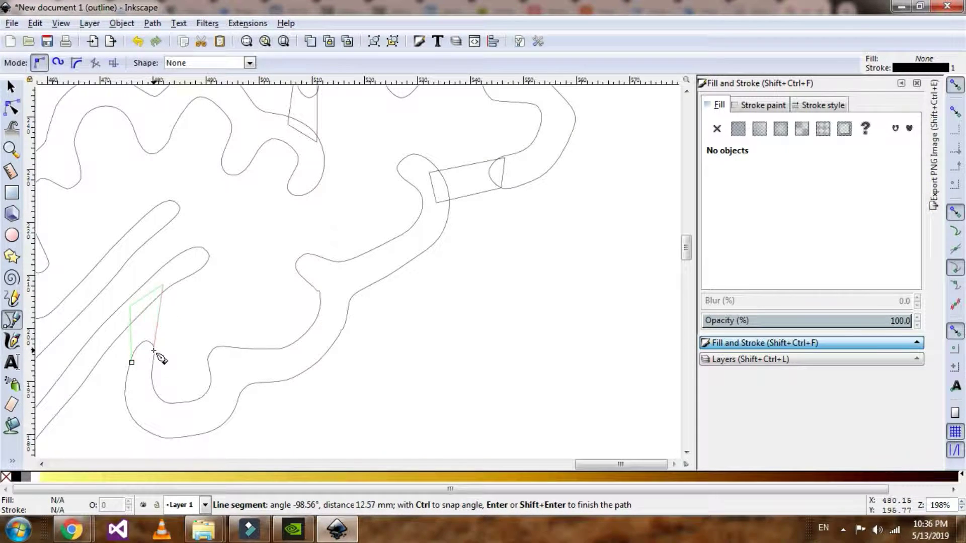
pyautogui.click(132, 362)
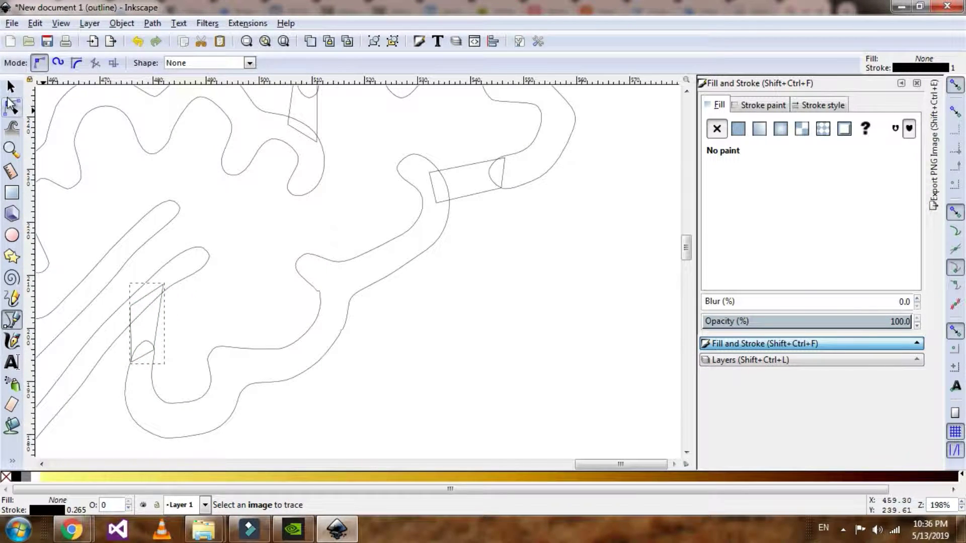
pyautogui.click(10, 86)
# Union the three gap patches and three outline pieces into one 284-node carrot path
pyautogui.keyDown('shift'); pyautogui.click(482, 197); pyautogui.keyUp('shift')
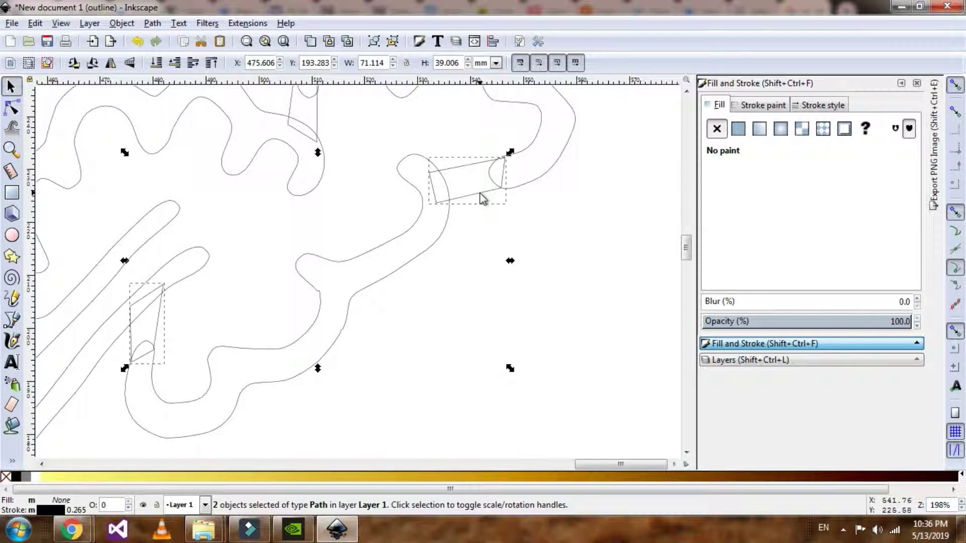
pyautogui.keyDown('ctrl'); pyautogui.scroll(-1, 484, 202); pyautogui.keyUp('ctrl')
pyautogui.scroll(2, 479, 205)
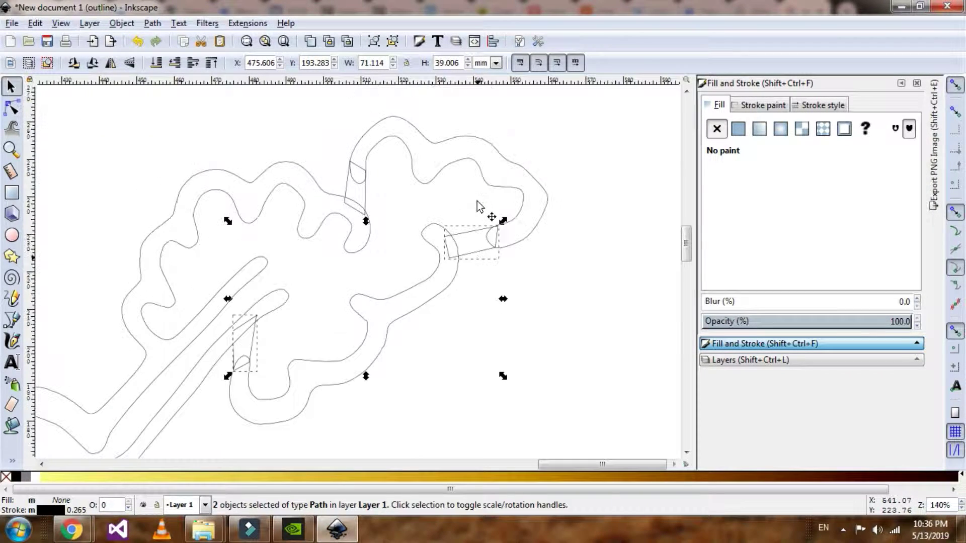
pyautogui.keyDown('shift'); pyautogui.click(365, 194); pyautogui.keyUp('shift')
pyautogui.keyDown('ctrl'); pyautogui.scroll(-1, 400, 189); pyautogui.keyUp('ctrl')
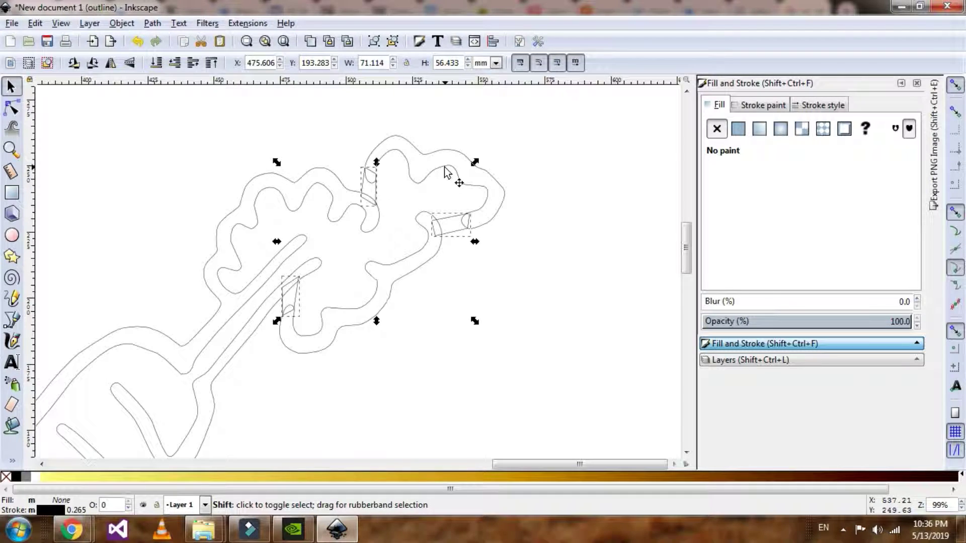
pyautogui.keyDown('shift'); pyautogui.click(446, 172); pyautogui.keyUp('shift')
pyautogui.keyDown('shift'); pyautogui.click(396, 283); pyautogui.keyUp('shift')
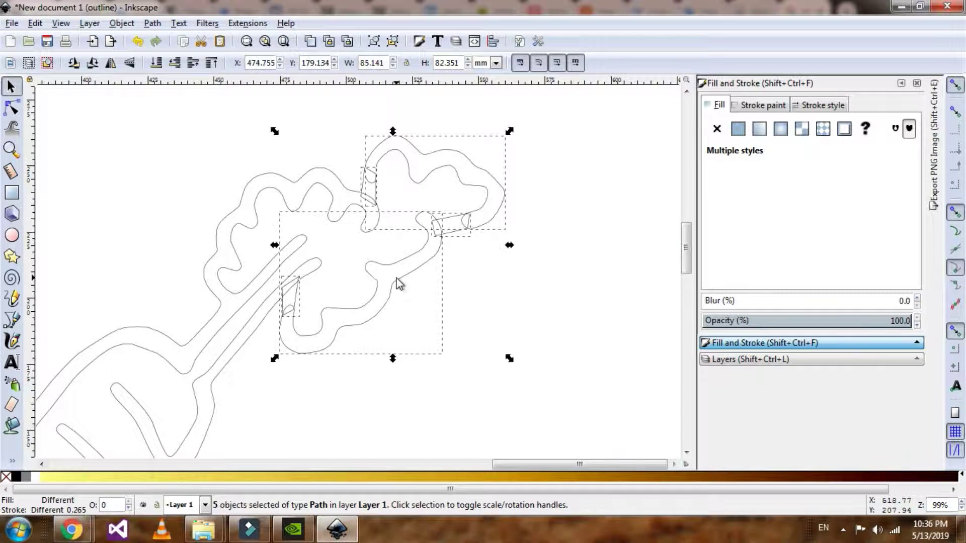
pyautogui.keyDown('shift'); pyautogui.click(269, 191); pyautogui.keyUp('shift')
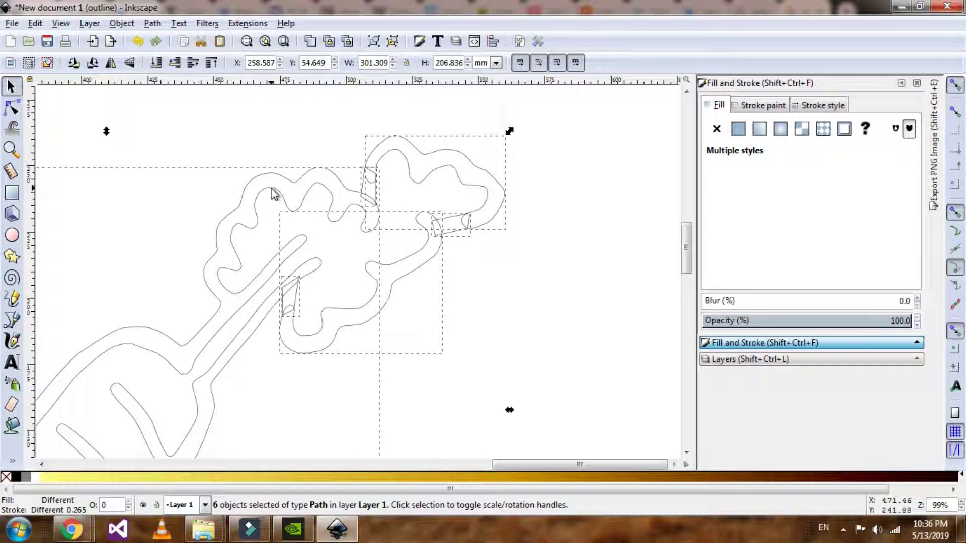
pyautogui.keyDown('ctrl'); pyautogui.scroll(-1, 273, 194); pyautogui.keyUp('ctrl')
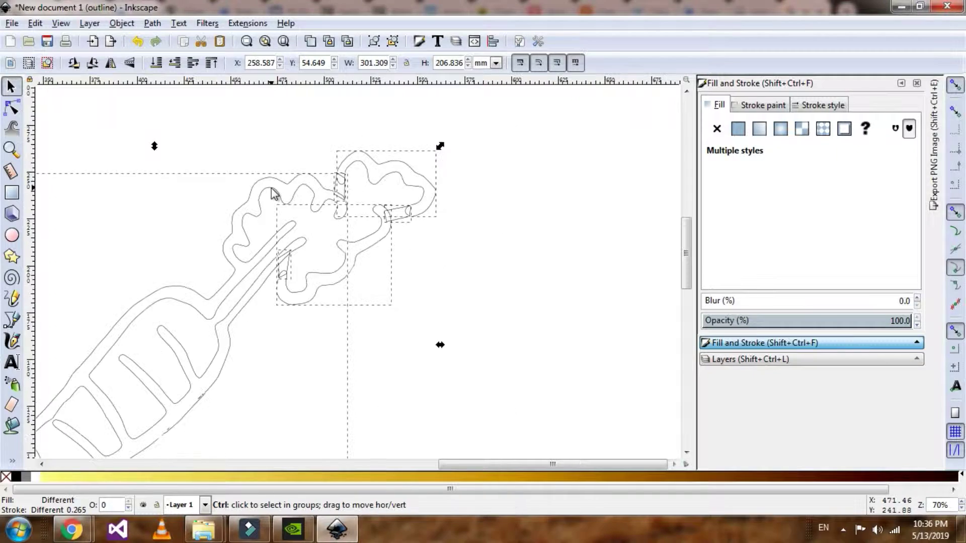
pyautogui.click(152, 23)
pyautogui.click(168, 106)
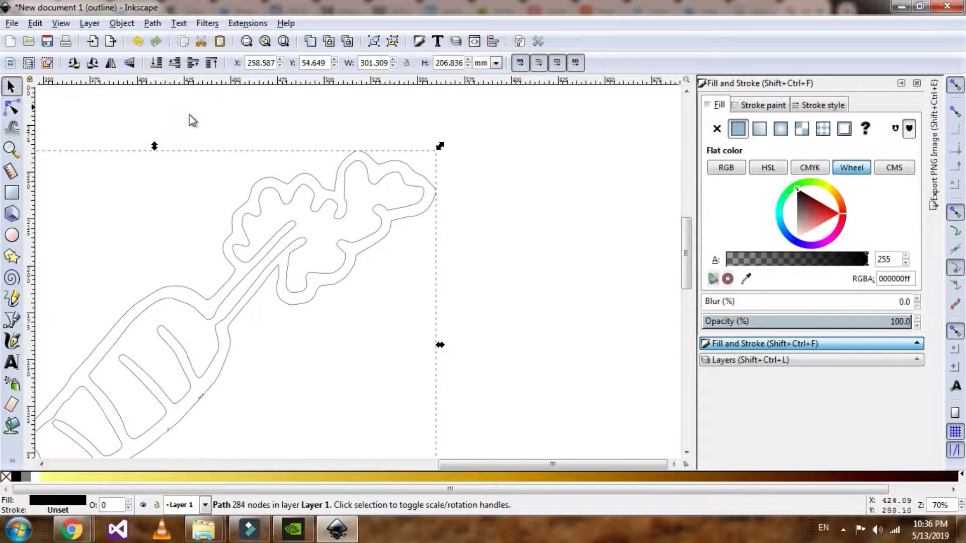
pyautogui.keyDown('ctrl'); pyautogui.scroll(1, 375, 259); pyautogui.keyUp('ctrl')
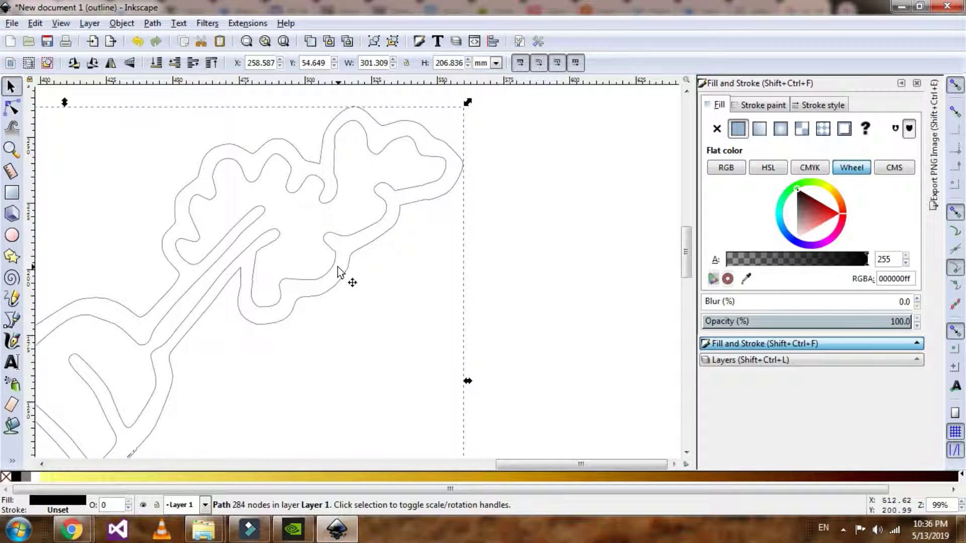
# Return to Normal display mode so the merged carrot shows filled black
pyautogui.click(60, 23)
pyautogui.moveTo(92, 54)
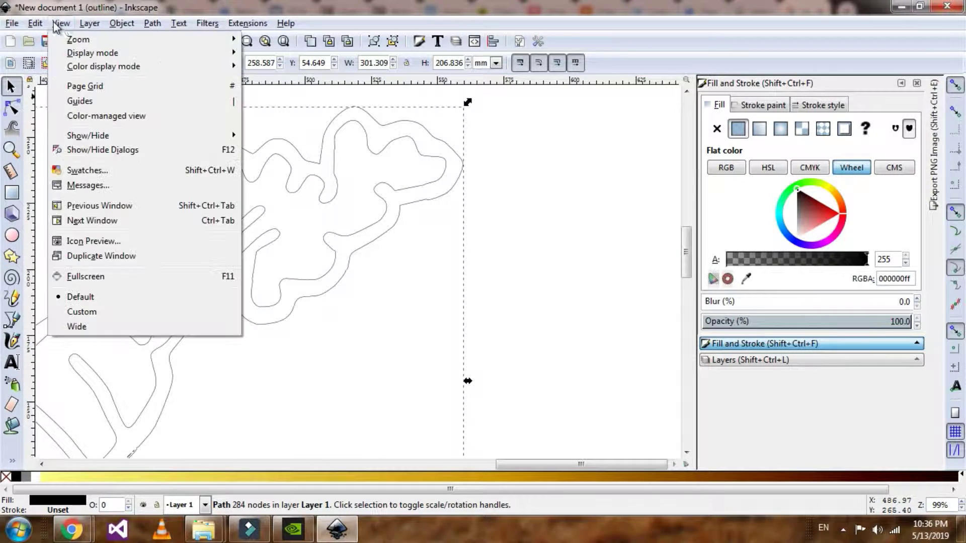
pyautogui.click(276, 67)
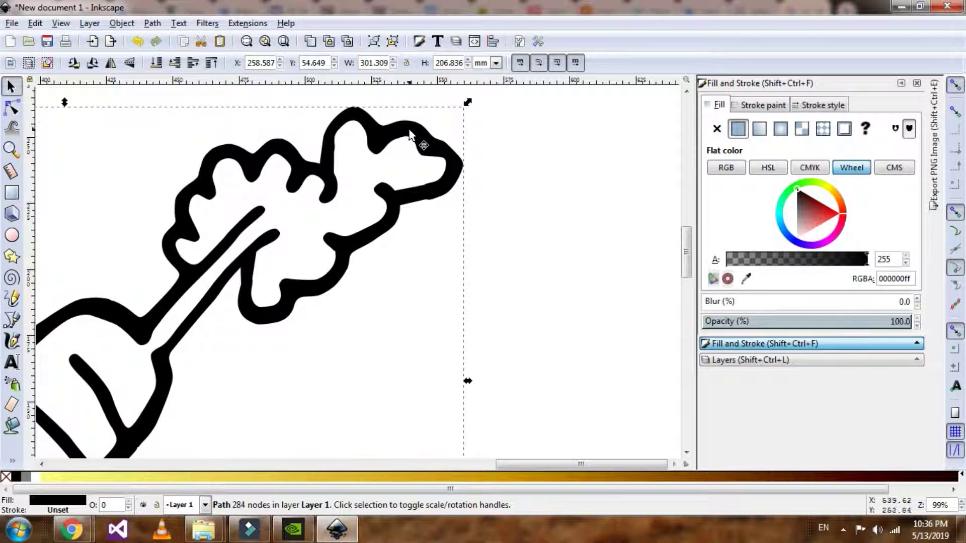
pyautogui.keyDown('ctrl'); pyautogui.scroll(-1, 417, 138); pyautogui.keyUp('ctrl')
pyautogui.keyDown('ctrl'); pyautogui.scroll(-1, 495, 456); pyautogui.keyUp('ctrl')
pyautogui.moveTo(448, 463); pyautogui.dragTo(420, 464)
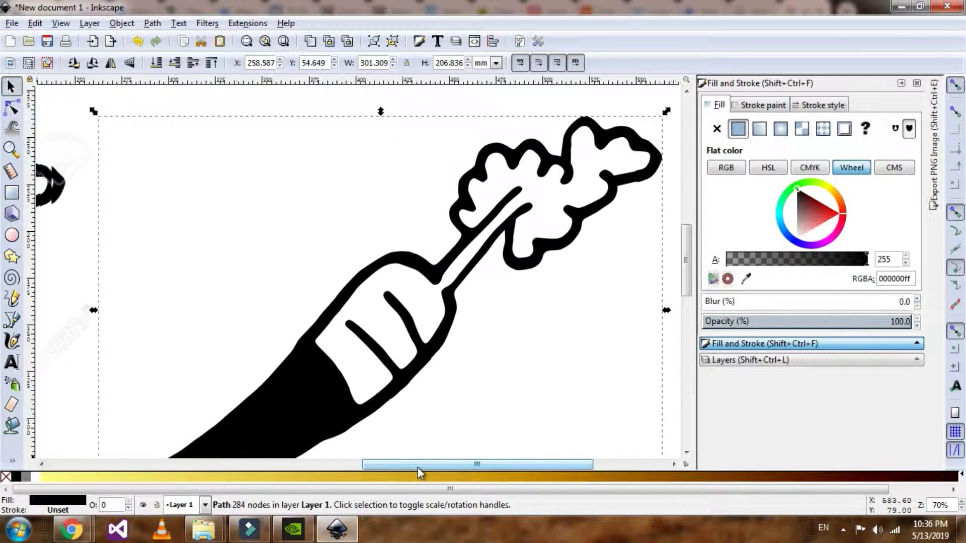
pyautogui.scroll(-2, 508, 415)
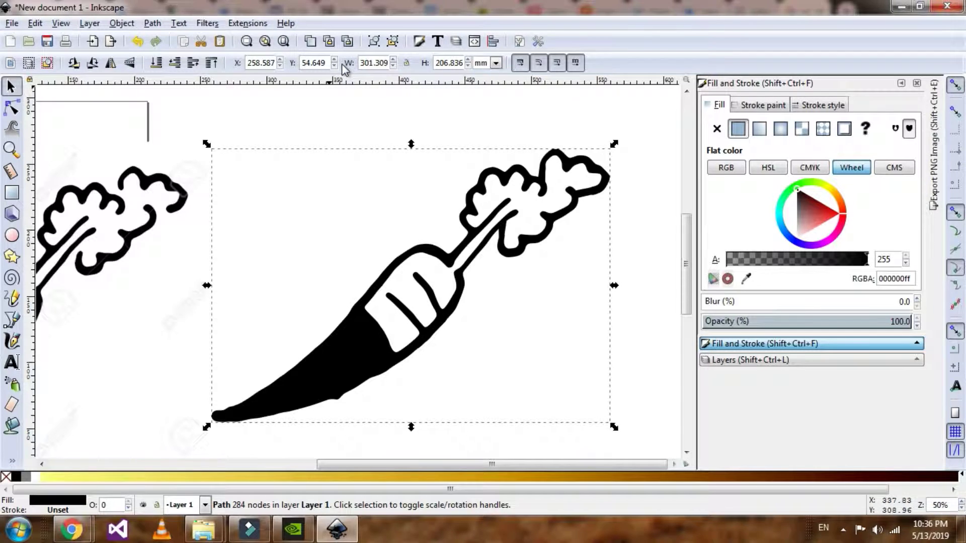
pyautogui.click(153, 23)
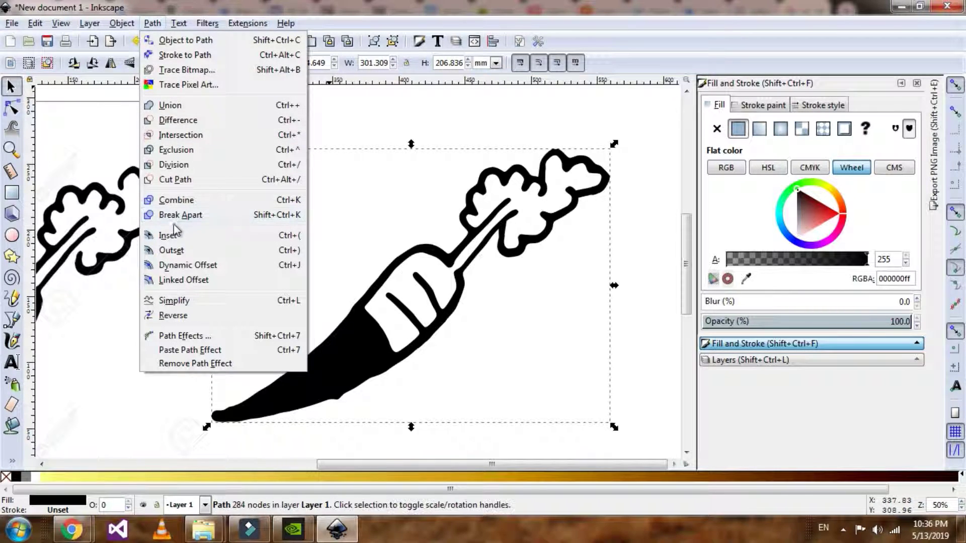
# Break the merged carrot apart, move the black silhouette right, and fill the leafy piece brownish orange
pyautogui.click(185, 214)
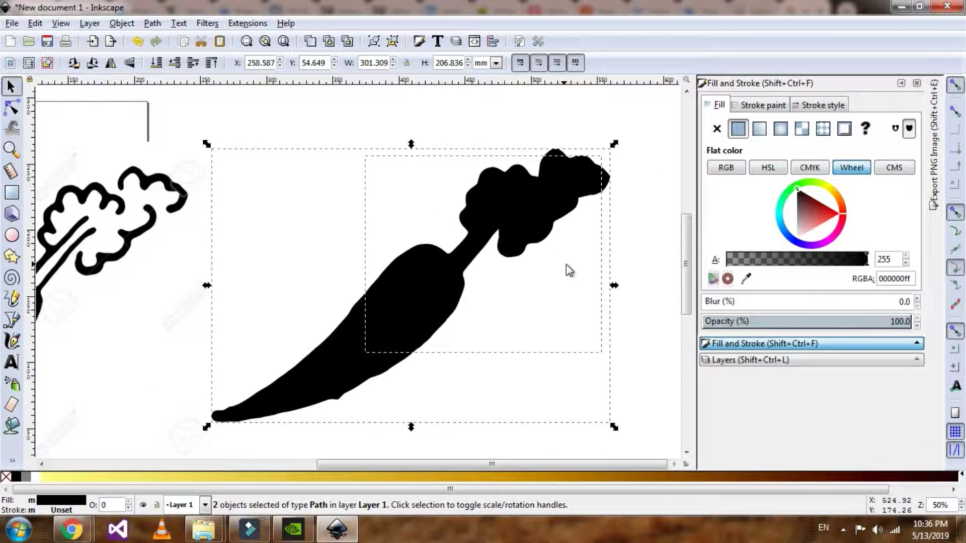
pyautogui.keyDown('ctrl'); pyautogui.scroll(-1, 576, 398); pyautogui.keyUp('ctrl')
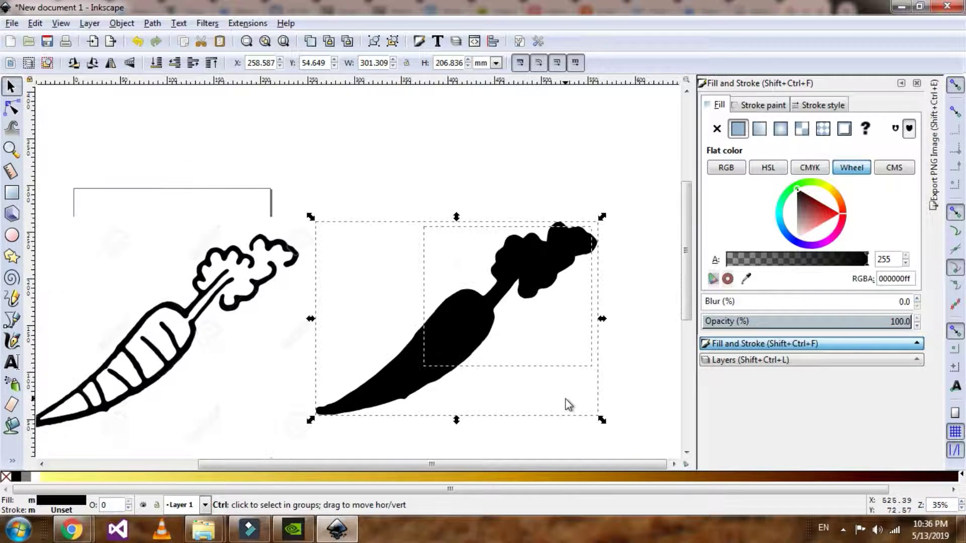
pyautogui.scroll(-3, 642, 369)
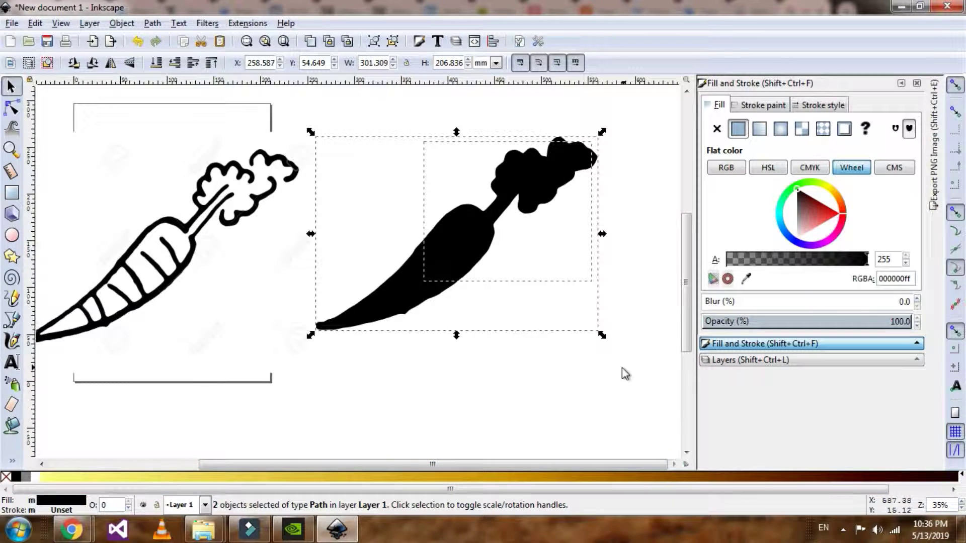
pyautogui.click(462, 386)
pyautogui.moveTo(432, 300)
pyautogui.mouseDown()
pyautogui.moveTo(507, 316)
pyautogui.moveTo(649, 319)
pyautogui.moveTo(699, 310)
pyautogui.mouseUp()
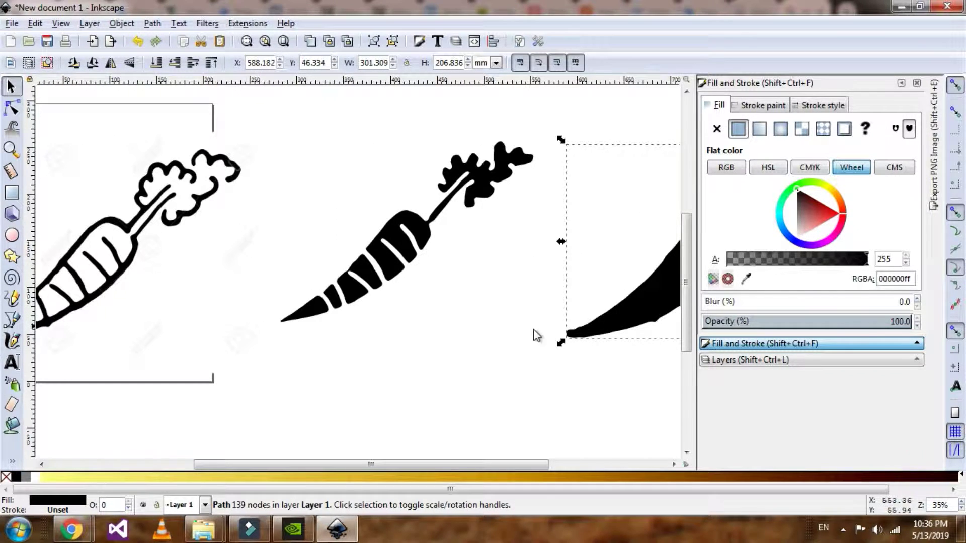
pyautogui.keyDown('ctrl'); pyautogui.scroll(1, 452, 381); pyautogui.keyUp('ctrl')
pyautogui.keyDown('ctrl'); pyautogui.scroll(1, 458, 380); pyautogui.keyUp('ctrl')
pyautogui.keyDown('ctrl'); pyautogui.scroll(1, 453, 362); pyautogui.keyUp('ctrl')
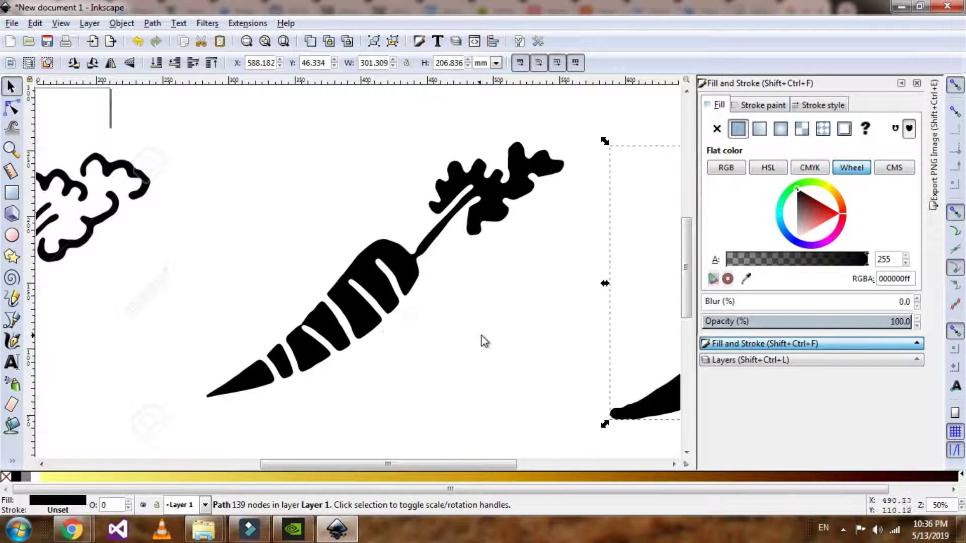
pyautogui.click(405, 284)
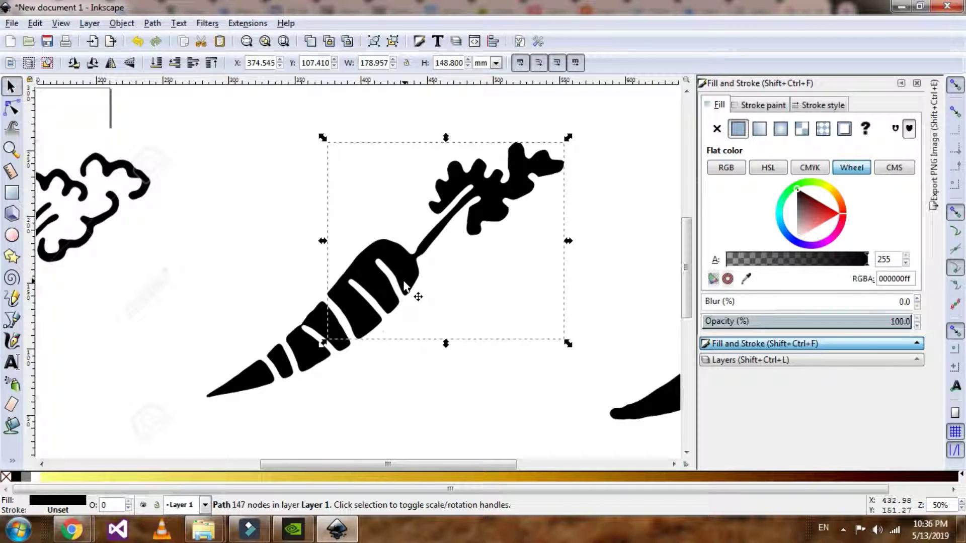
pyautogui.click(568, 477)
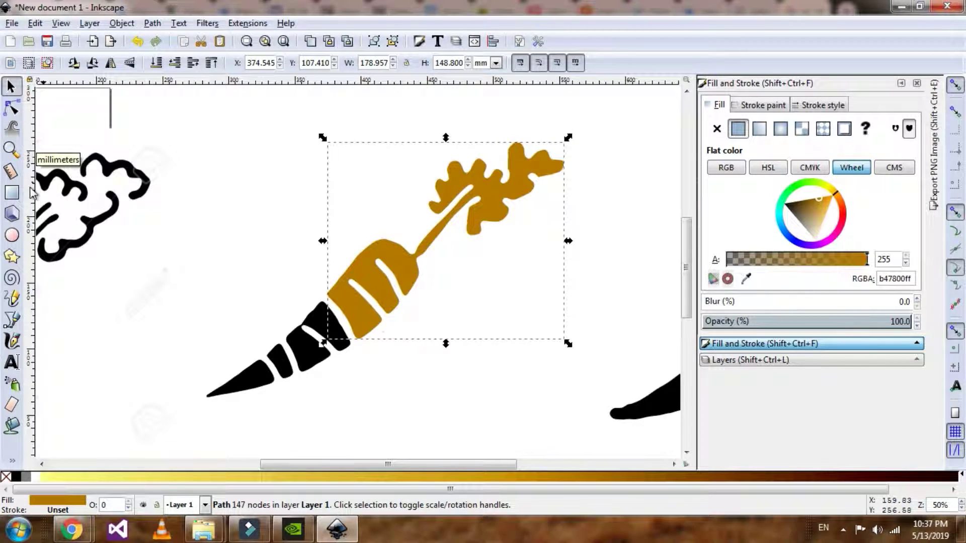
# Draw a seven-node closed polygon around the carrot's leafy top with the Bezier pen
pyautogui.click(13, 320)
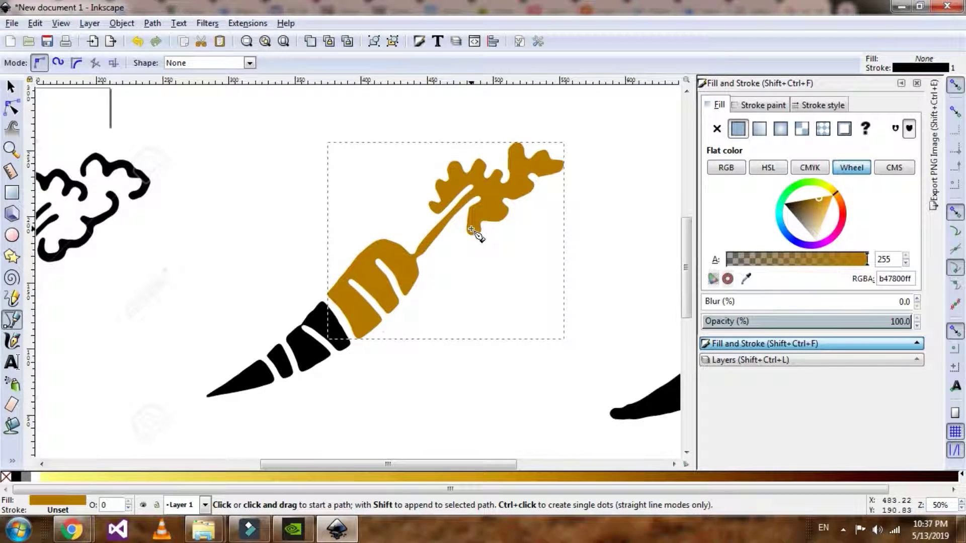
pyautogui.keyDown('ctrl'); pyautogui.scroll(1, 408, 236); pyautogui.keyUp('ctrl')
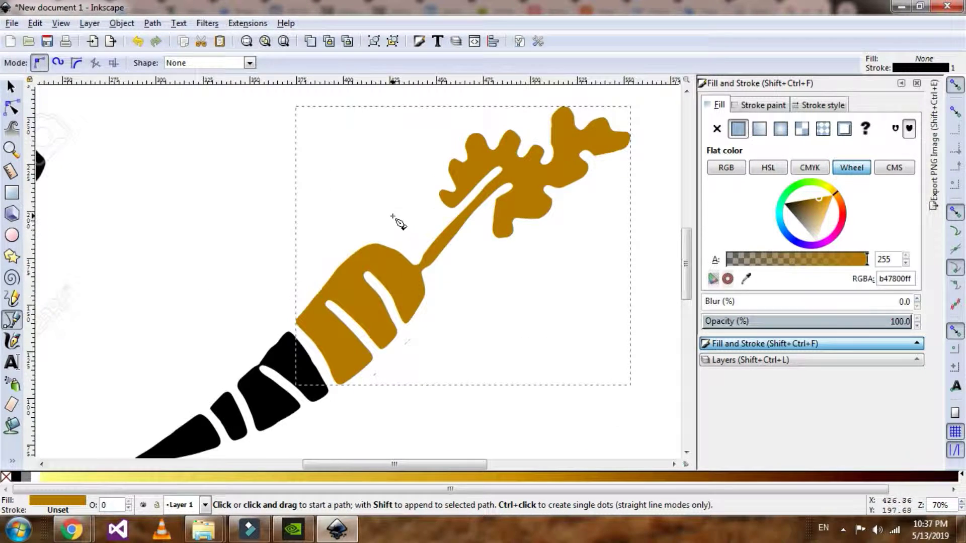
pyautogui.click(393, 216)
pyautogui.click(441, 308)
pyautogui.click(574, 291)
pyautogui.click(641, 140)
pyautogui.scroll(2, 638, 151)
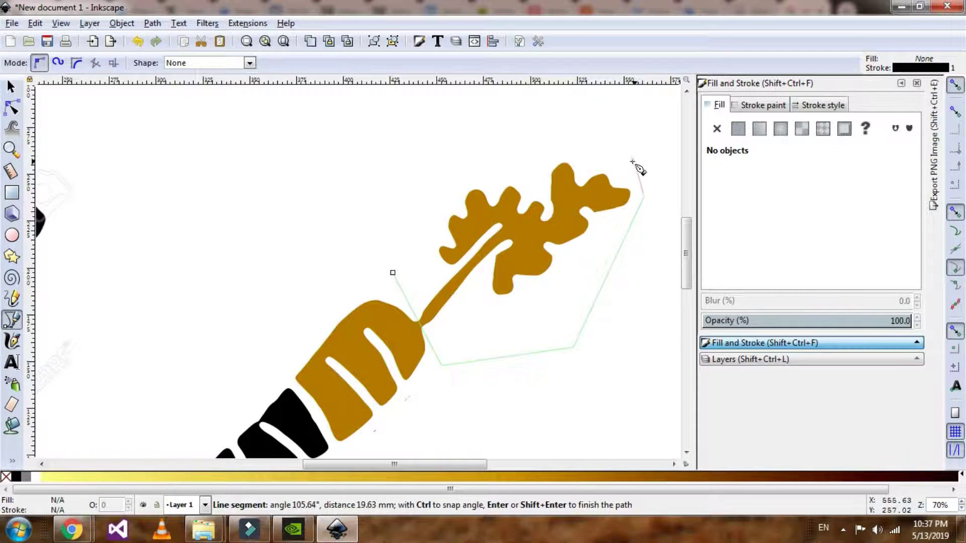
pyautogui.click(563, 143)
pyautogui.click(455, 159)
pyautogui.click(396, 227)
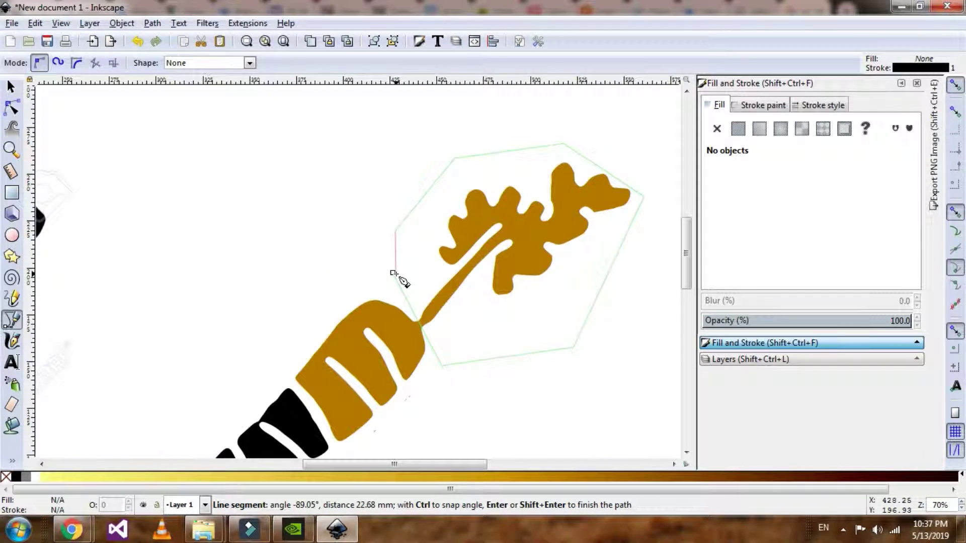
pyautogui.click(393, 272)
pyautogui.click(9, 85)
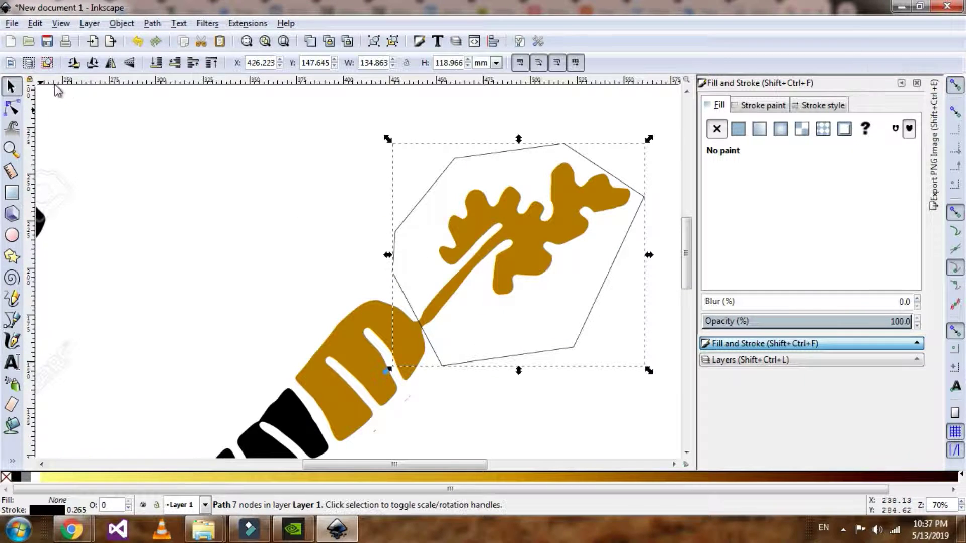
# Add the orange carrot shape to the selection and cut it along the polygon
pyautogui.keyDown('shift'); pyautogui.click(498, 212); pyautogui.keyUp('shift')
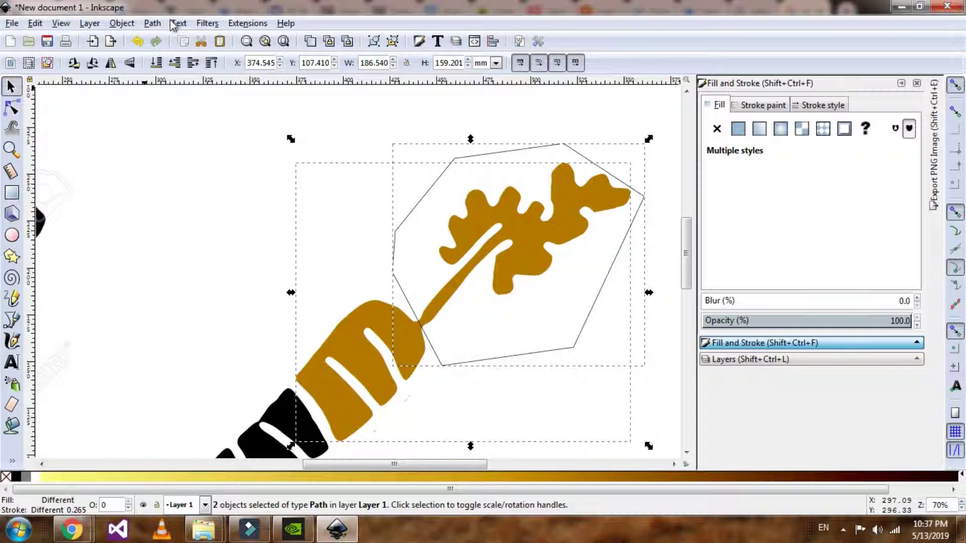
pyautogui.click(153, 24)
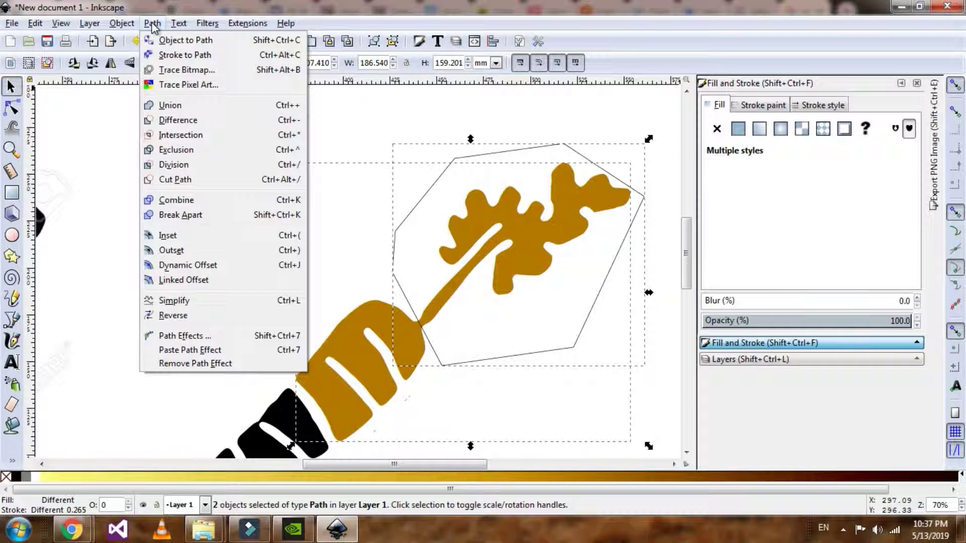
pyautogui.click(193, 178)
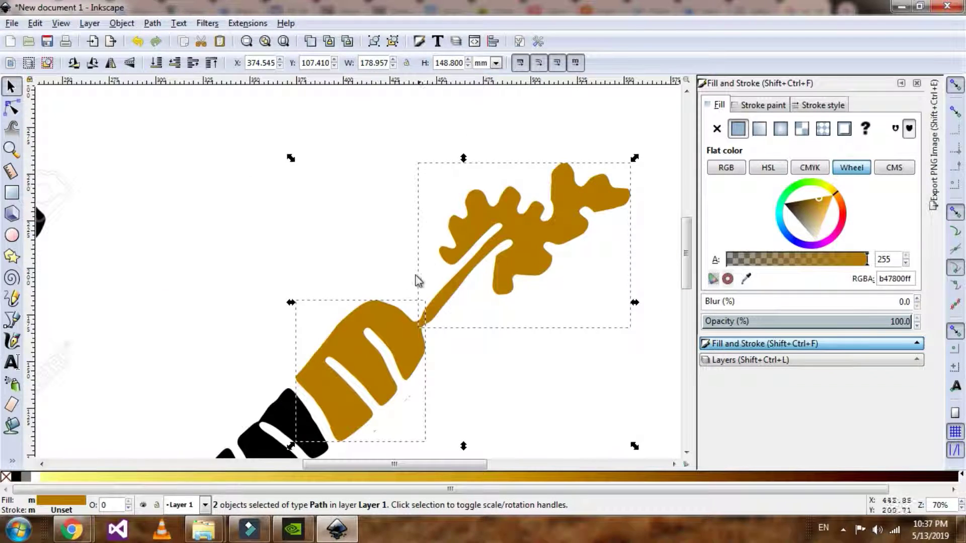
pyautogui.scroll(-3, 571, 187)
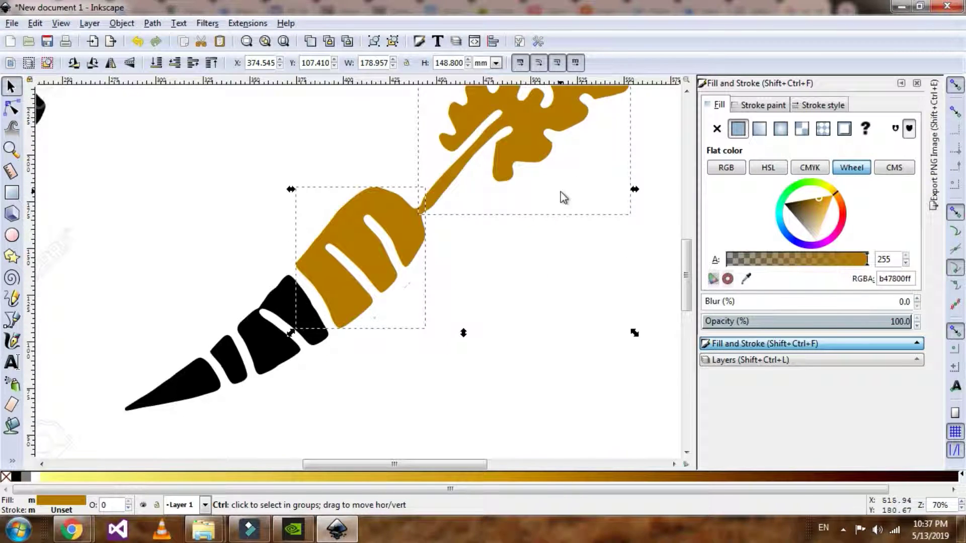
pyautogui.keyDown('ctrl'); pyautogui.scroll(-1, 563, 195); pyautogui.keyUp('ctrl')
pyautogui.scroll(1, 556, 259)
# Give the orange body piece and three black tip pieces a matching golden-orange fill
pyautogui.click(575, 316)
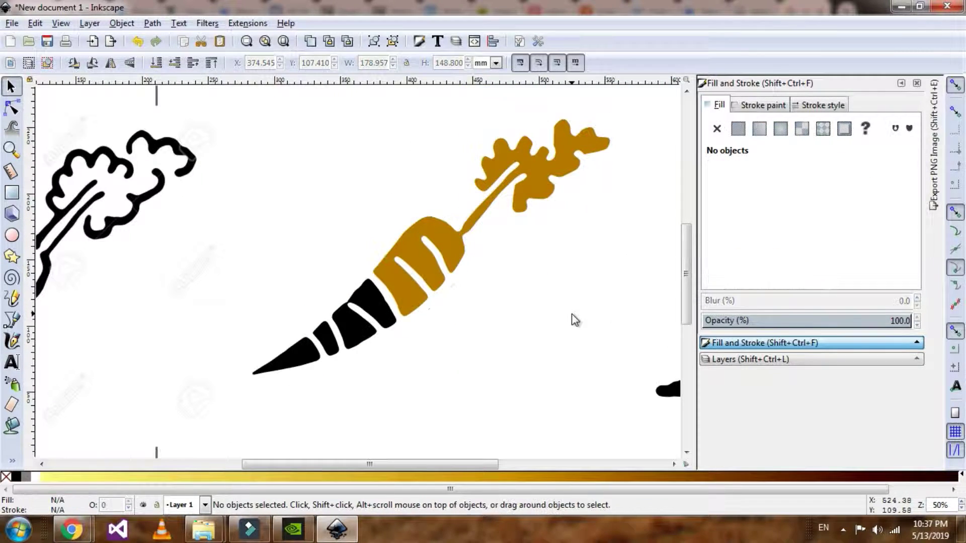
pyautogui.click(446, 267)
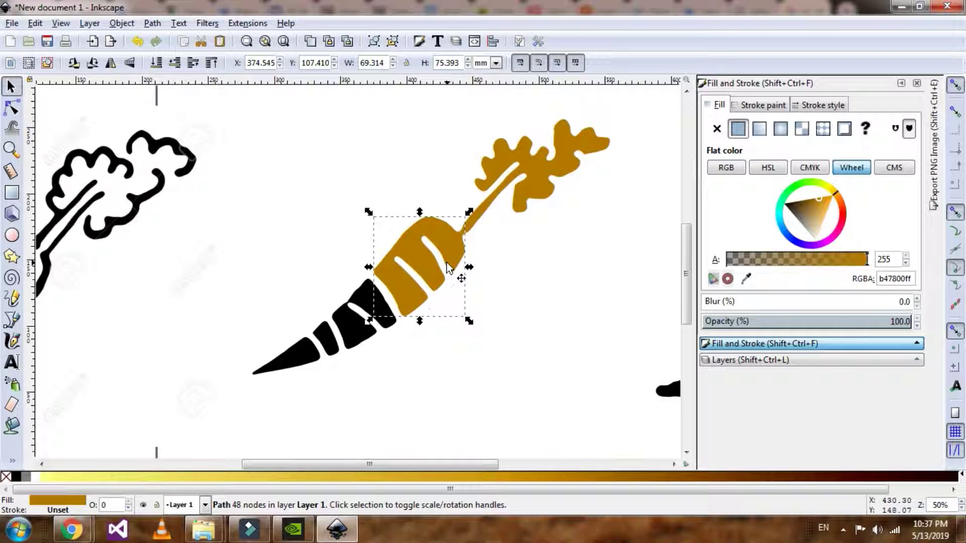
pyautogui.keyDown('shift'); pyautogui.click(389, 326); pyautogui.keyUp('shift')
pyautogui.keyDown('shift'); pyautogui.click(332, 343); pyautogui.keyUp('shift')
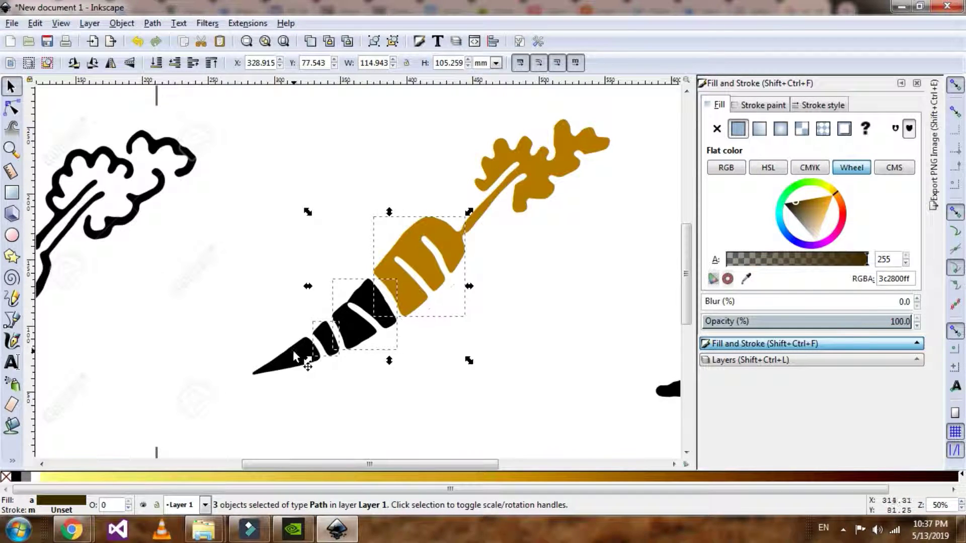
pyautogui.keyDown('shift'); pyautogui.click(303, 359); pyautogui.keyUp('shift')
pyautogui.click(820, 205)
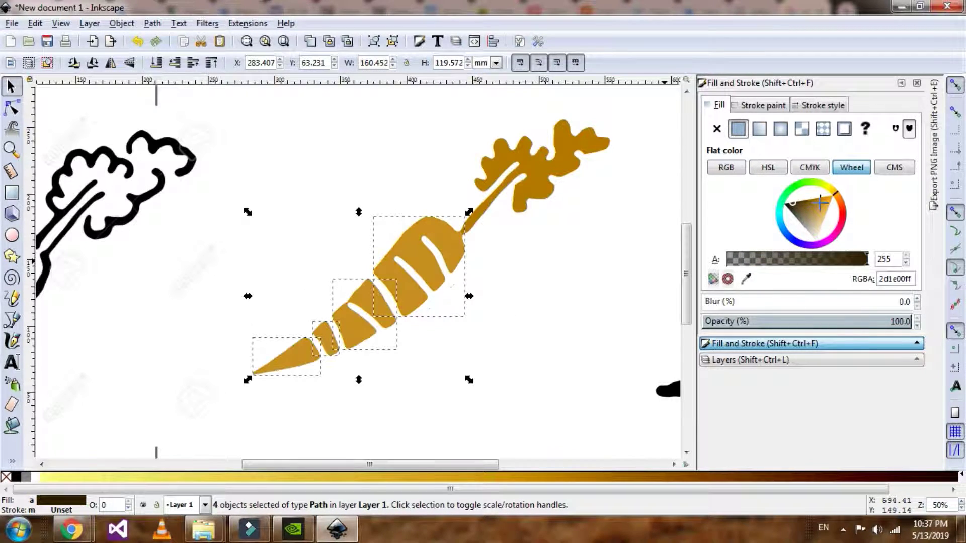
pyautogui.click(827, 207)
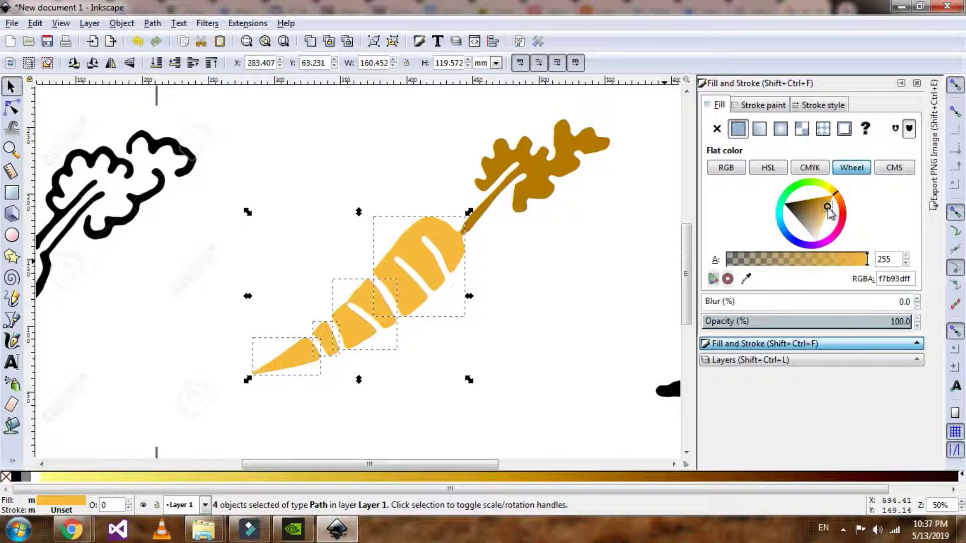
pyautogui.click(825, 202)
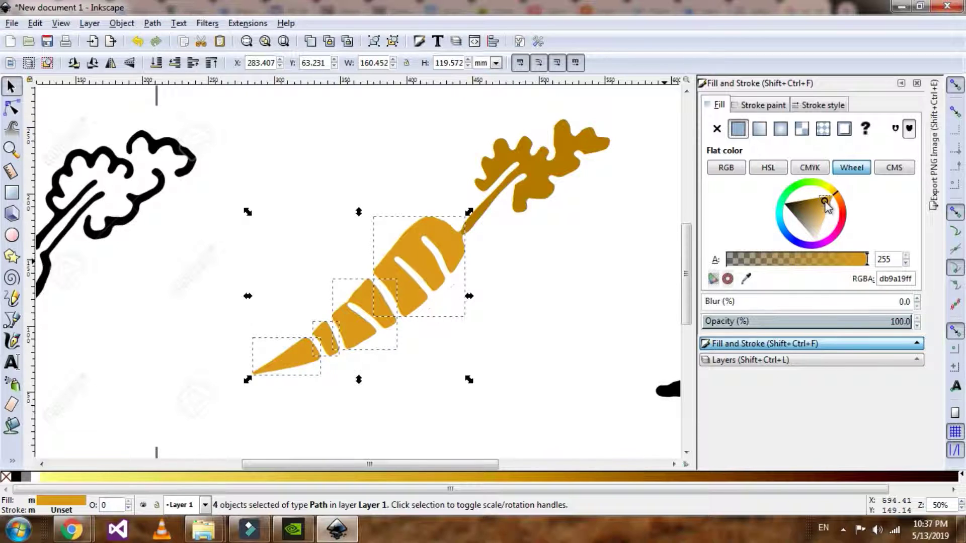
pyautogui.moveTo(459, 463); pyautogui.dragTo(491, 463)
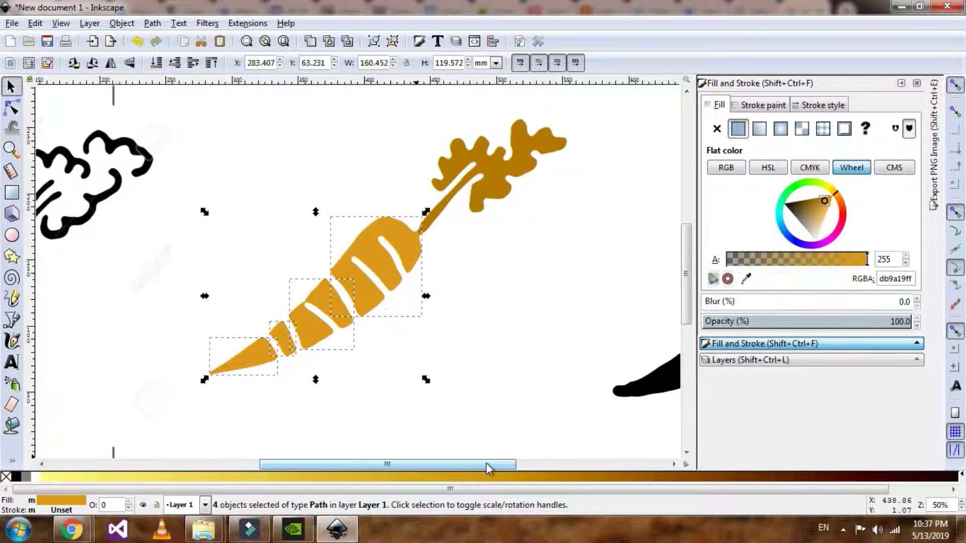
pyautogui.click(511, 292)
pyautogui.click(453, 185)
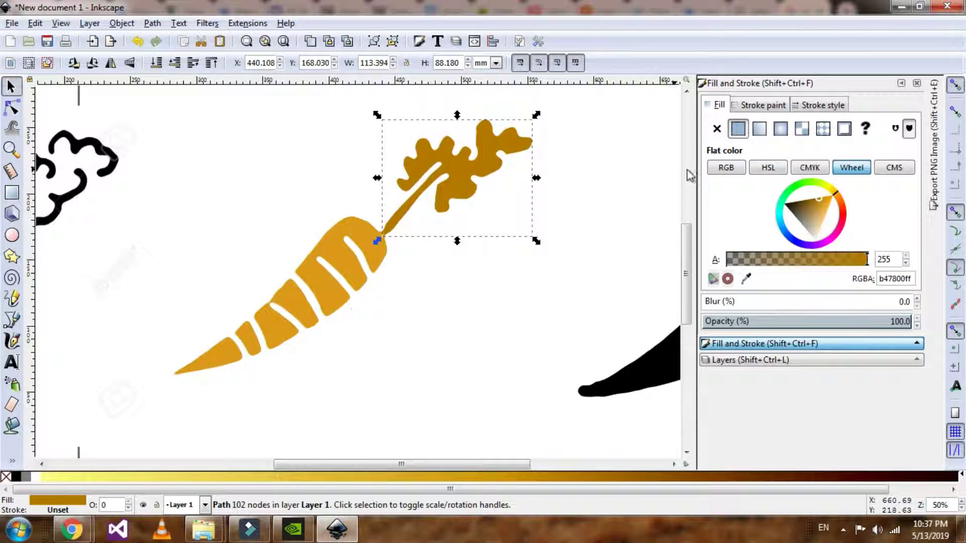
# Set the carrot top's fill to a light, muted yellow-green using the hue ring and triangle
pyautogui.click(821, 187)
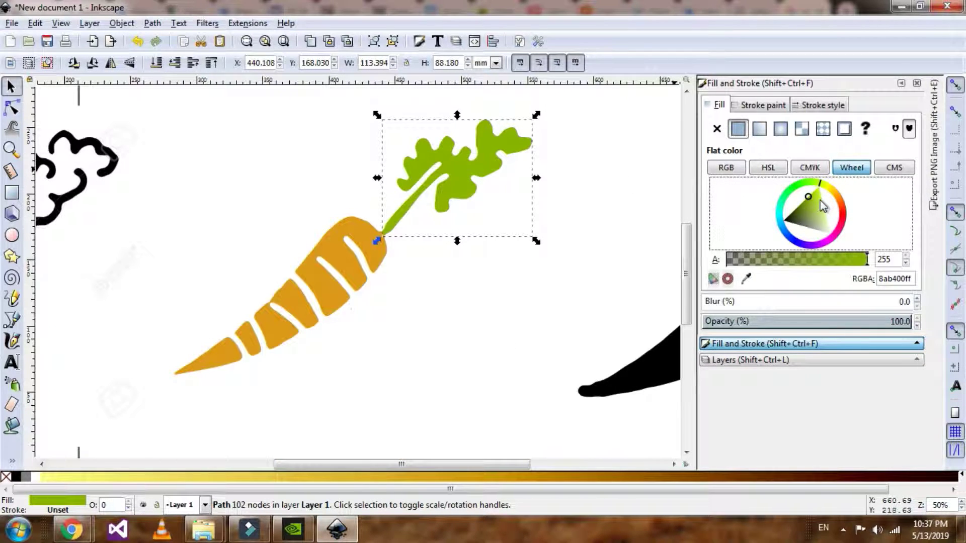
pyautogui.moveTo(821, 205); pyautogui.dragTo(814, 214)
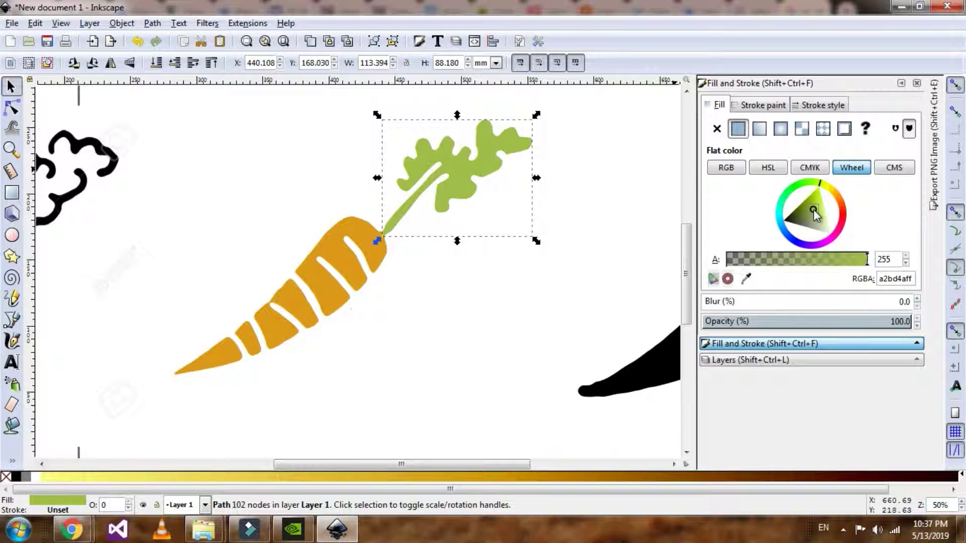
pyautogui.moveTo(814, 215); pyautogui.dragTo(812, 207)
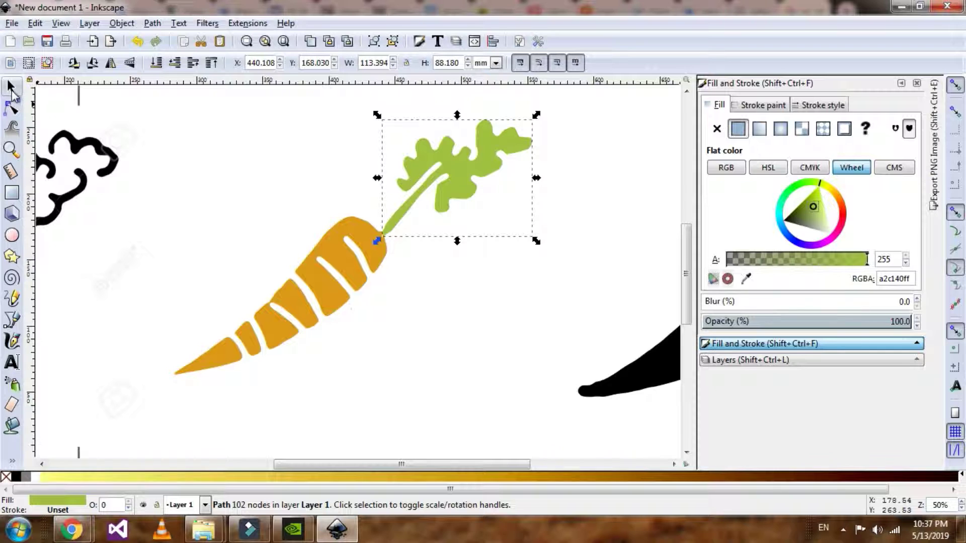
pyautogui.keyDown('ctrl'); pyautogui.scroll(-1, 590, 209); pyautogui.keyUp('ctrl')
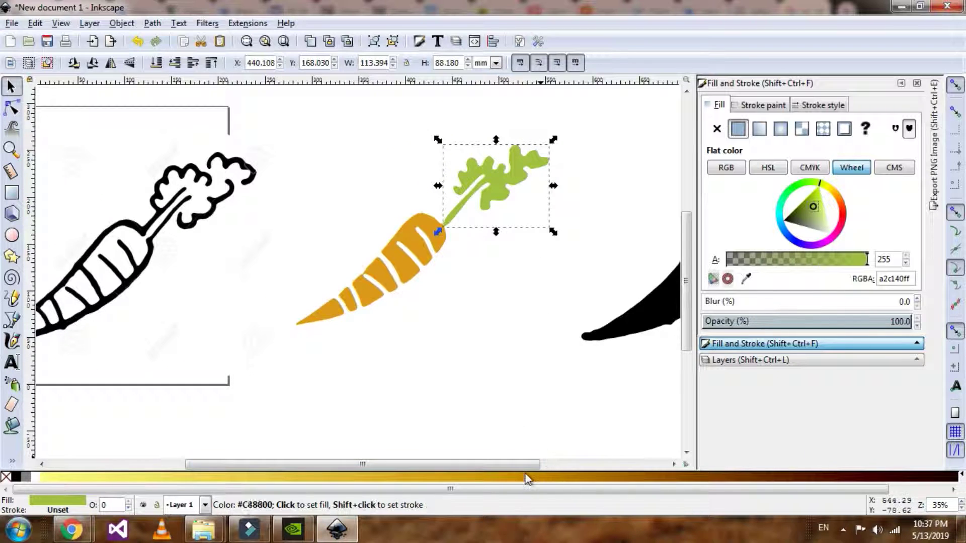
pyautogui.scroll(1, 551, 431)
pyautogui.moveTo(624, 347)
pyautogui.mouseDown()
pyautogui.moveTo(458, 357)
pyautogui.moveTo(330, 336)
pyautogui.mouseUp()
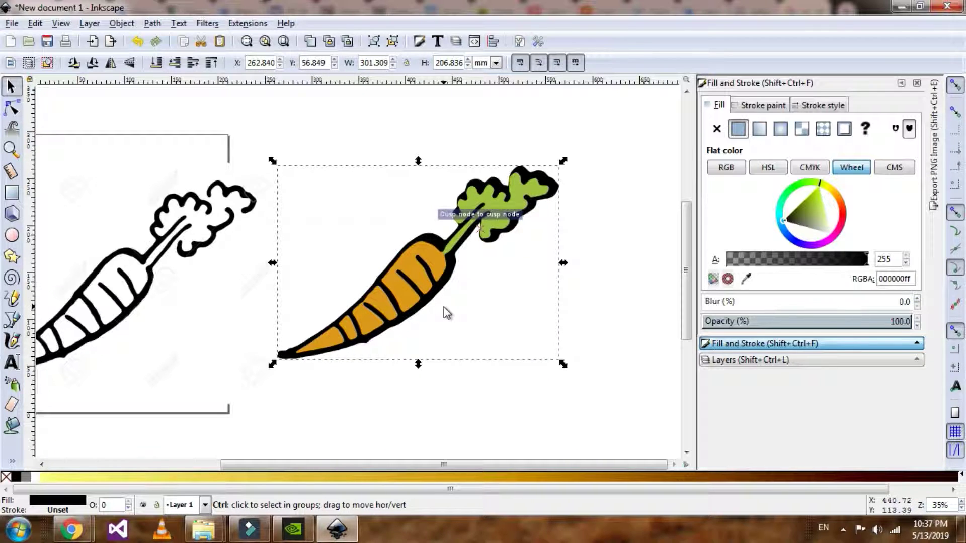
# Nudge the black outline left and down to align with the orange and green fills, then deselect
pyautogui.press('Left')
pyautogui.press('Left')
pyautogui.press('Down')
pyautogui.press('Left')
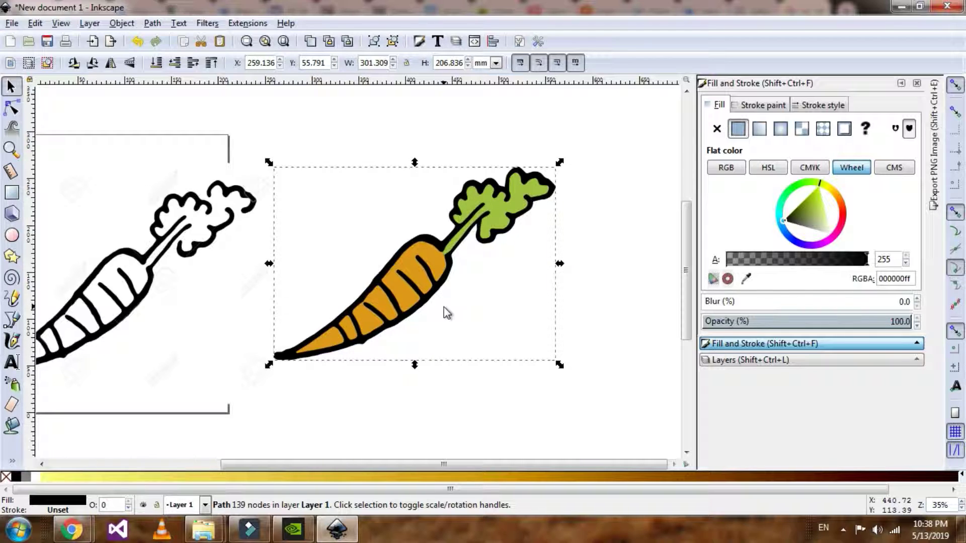
pyautogui.click(615, 259)
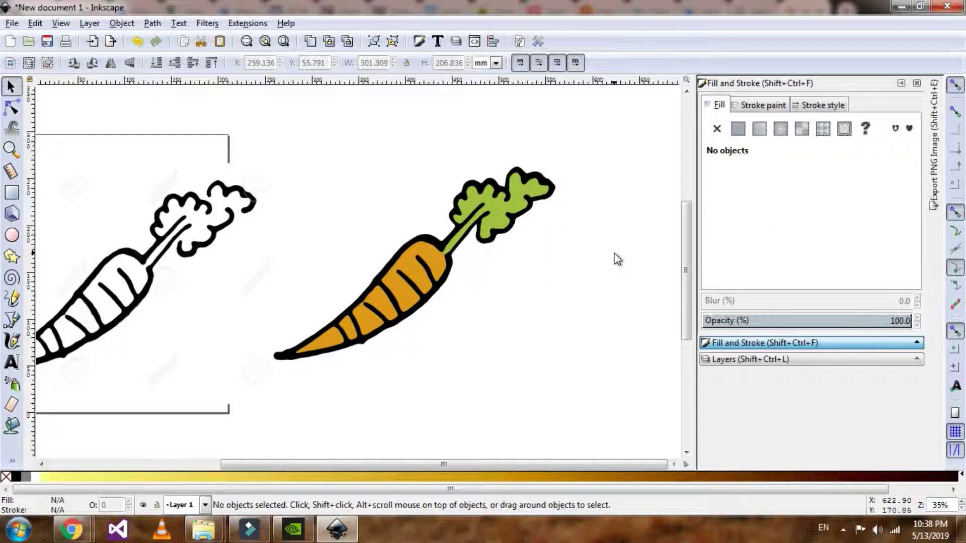